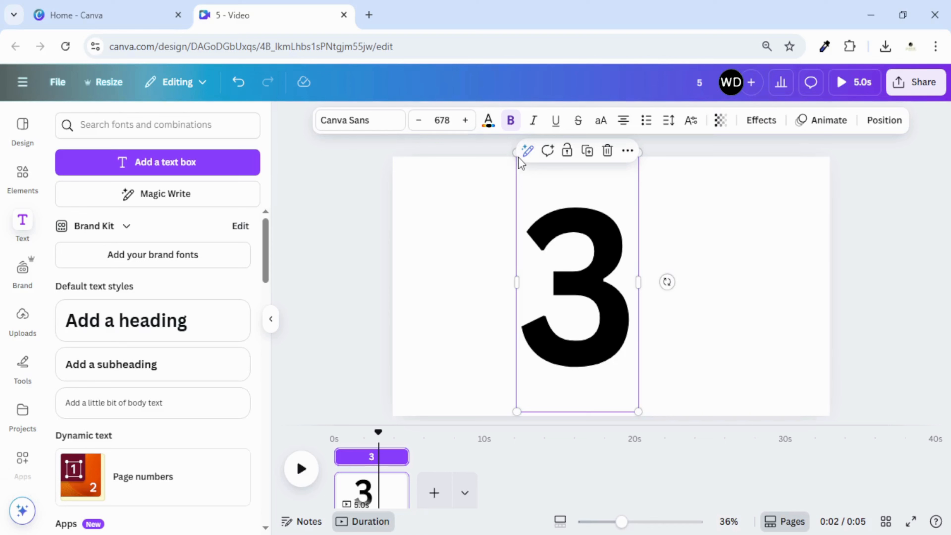
# Enlarge the number 3 so it nearly fills the page height and reposition it within the page.
pyautogui.moveTo(514, 151); pyautogui.dragTo(483, 120)
pyautogui.click(687, 280)
pyautogui.moveTo(588, 267); pyautogui.dragTo(604, 304)
pyautogui.click(844, 381)
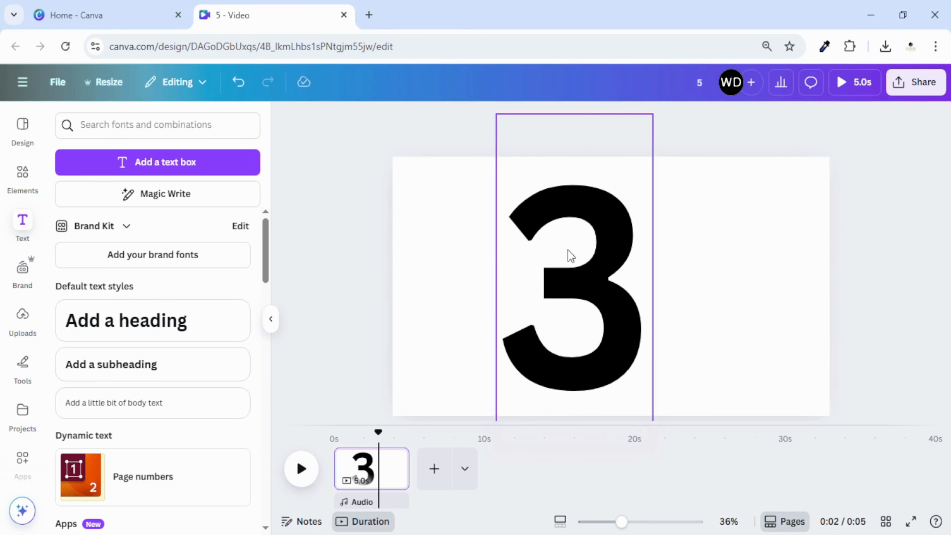
# Add a plain straight line, colour it white, and place it horizontally across the upper part of the 3.
pyautogui.click(11, 187)
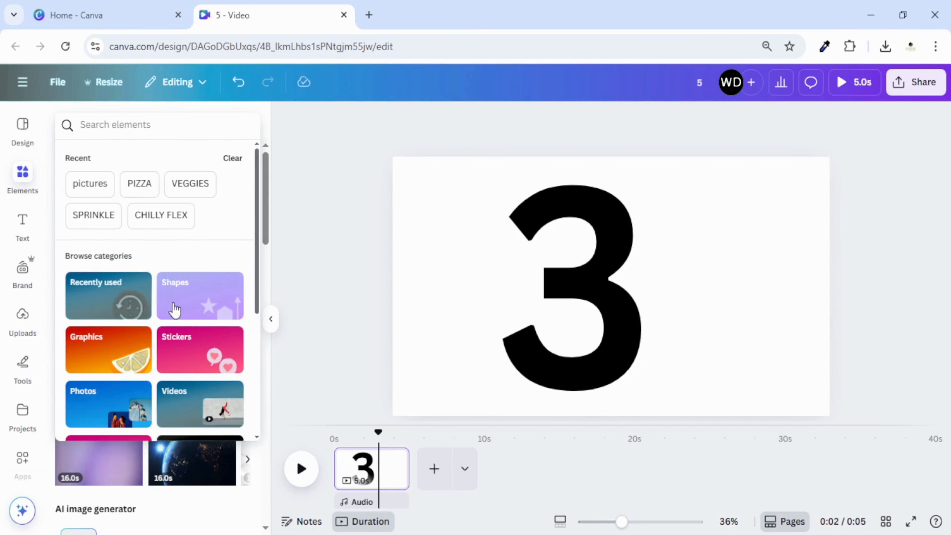
pyautogui.click(176, 310)
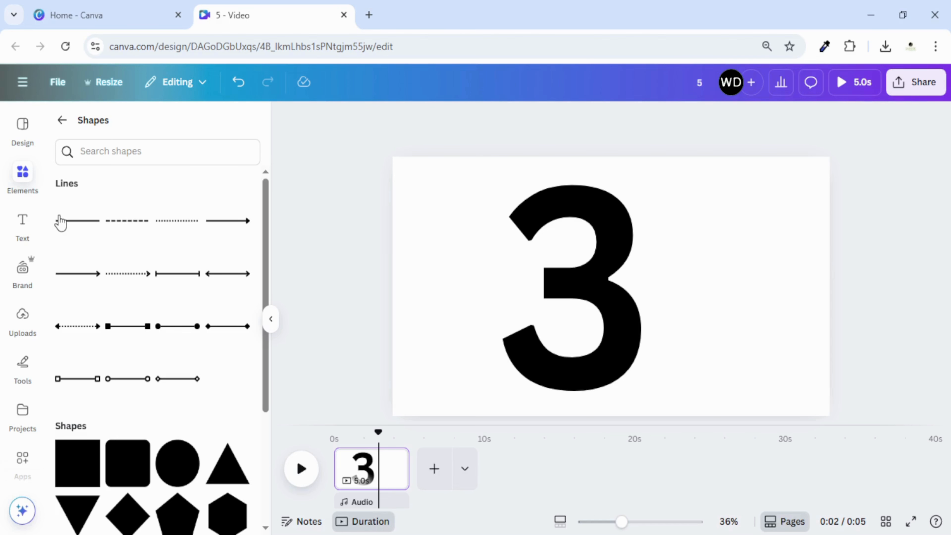
pyautogui.click(60, 221)
pyautogui.click(270, 319)
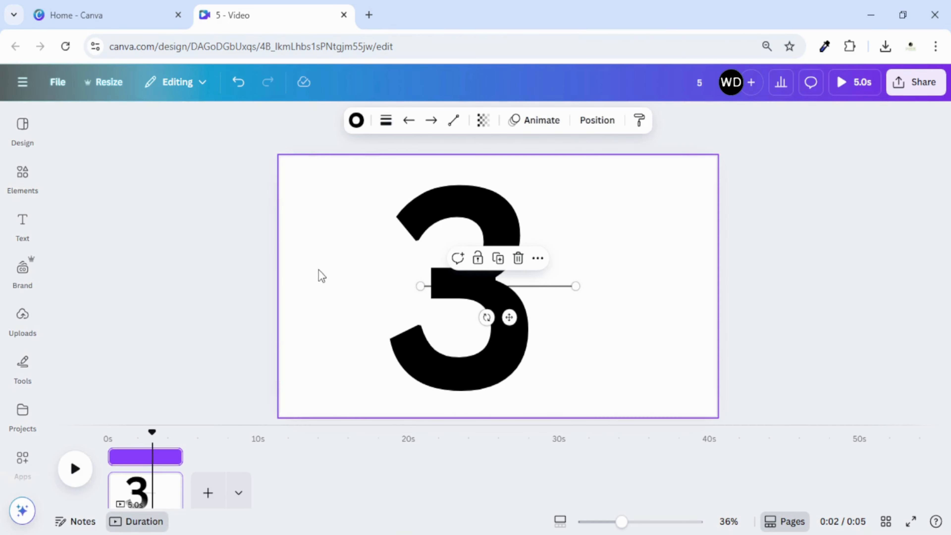
pyautogui.click(356, 120)
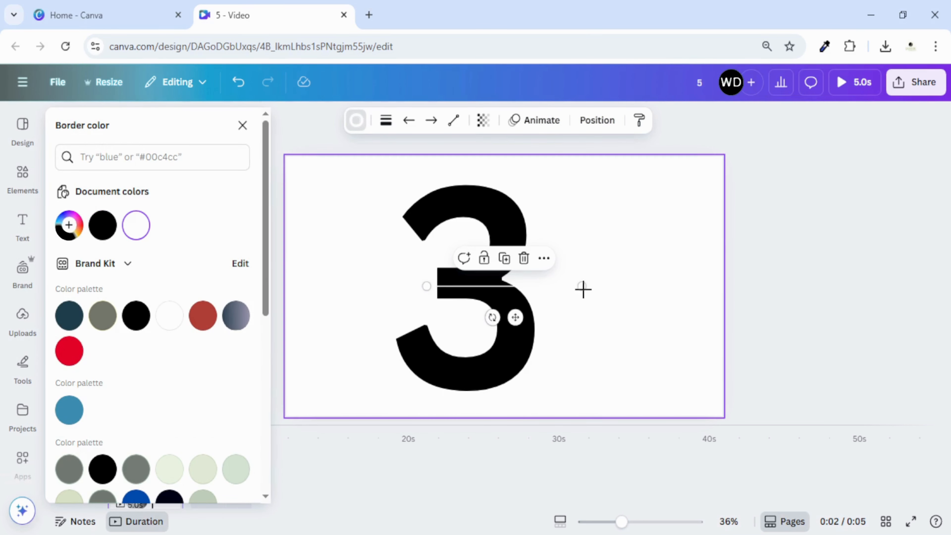
pyautogui.moveTo(515, 287); pyautogui.dragTo(470, 210)
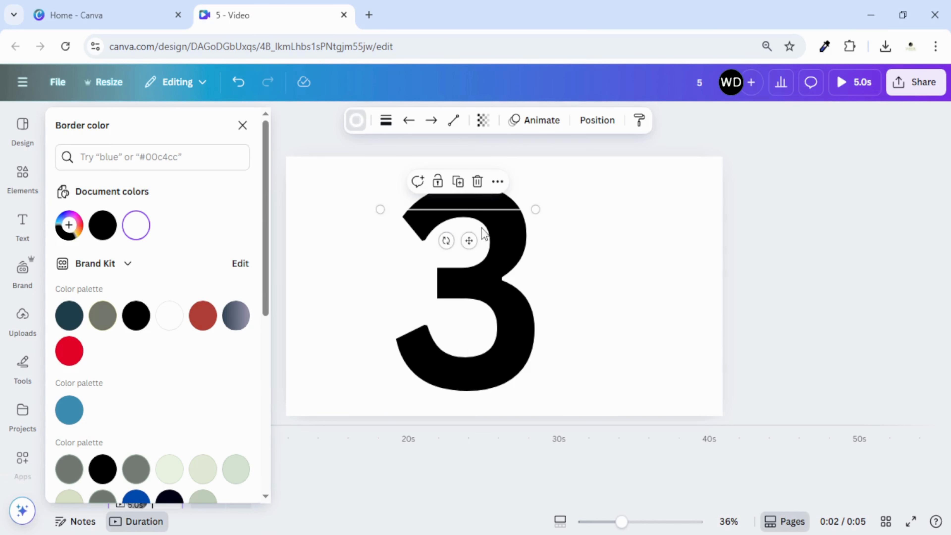
# Duplicate the white line three times, spacing the copies evenly down the 3.
pyautogui.click(461, 186)
pyautogui.moveTo(482, 216); pyautogui.dragTo(472, 266)
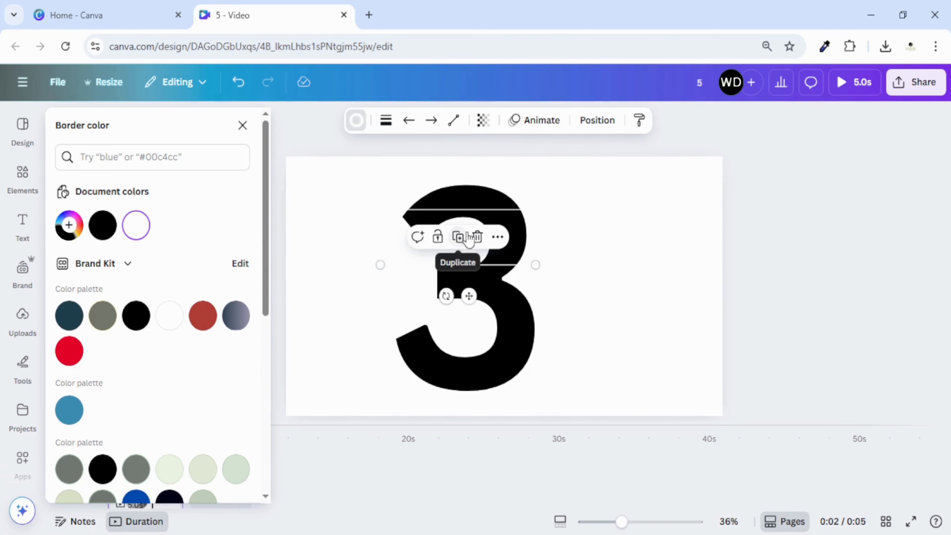
pyautogui.click(459, 237)
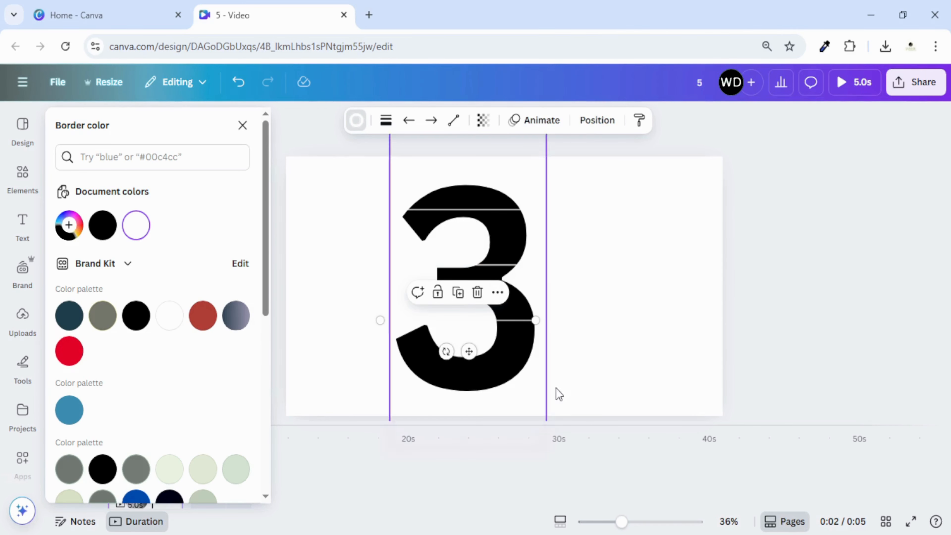
pyautogui.click(458, 292)
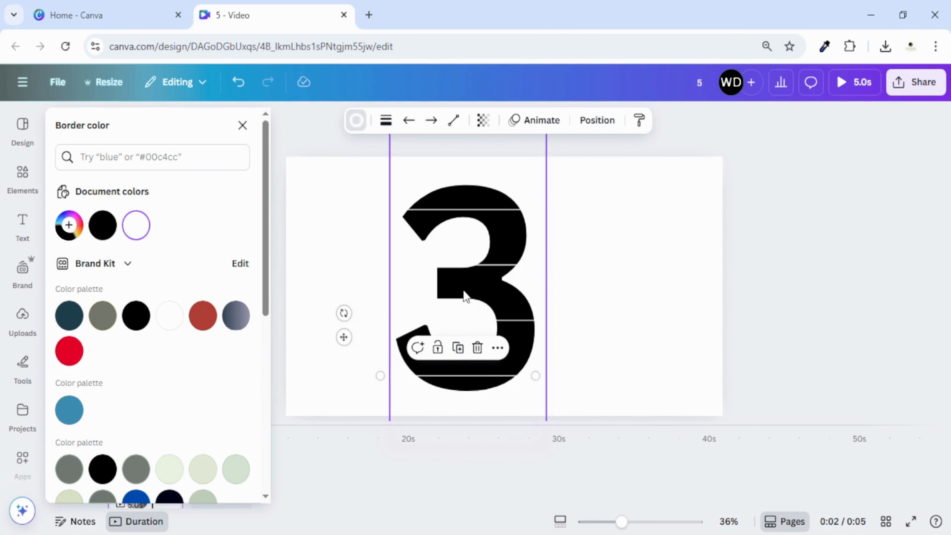
# Make another copy of the white line, rotate it to vertical and place it through the middle of the 3.
pyautogui.click(458, 349)
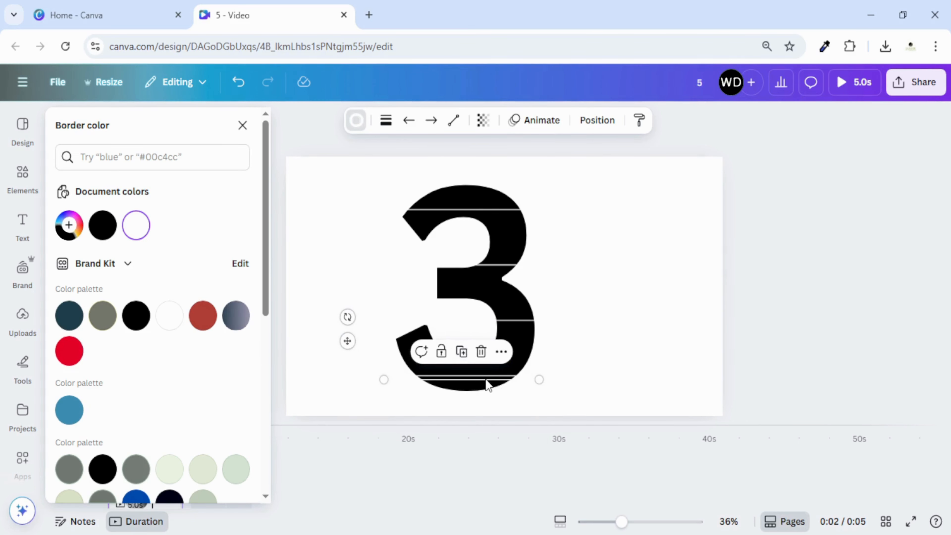
pyautogui.moveTo(348, 318); pyautogui.dragTo(396, 492)
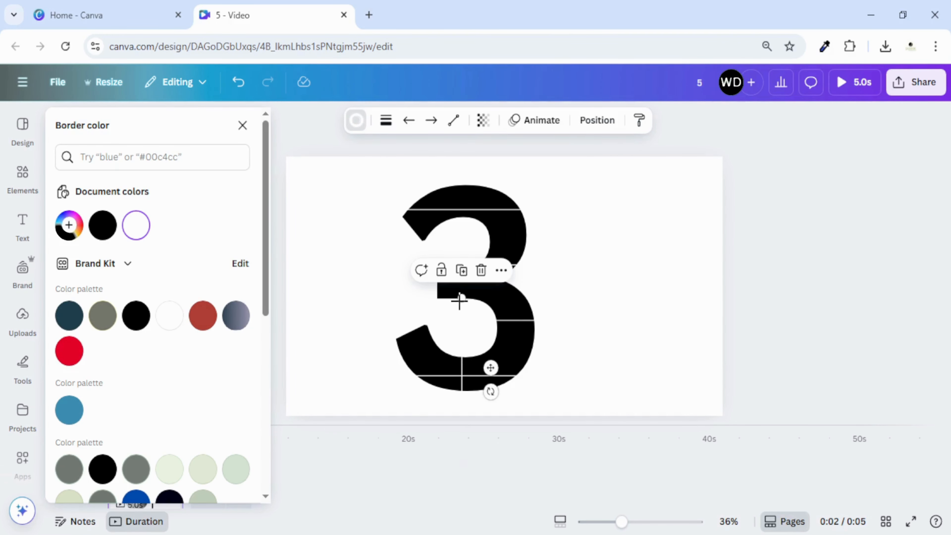
pyautogui.moveTo(476, 246); pyautogui.dragTo(457, 140)
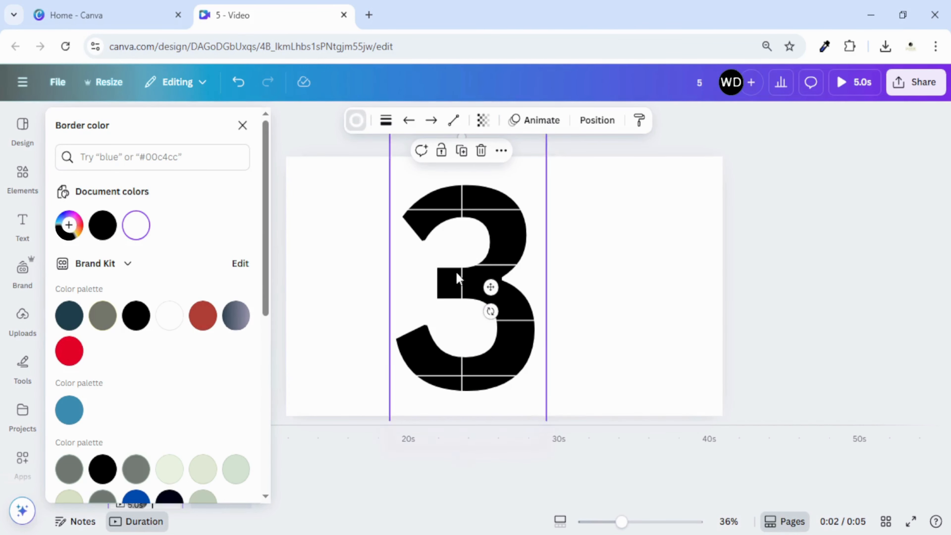
pyautogui.moveTo(466, 246); pyautogui.dragTo(471, 246)
pyautogui.press('Escape')
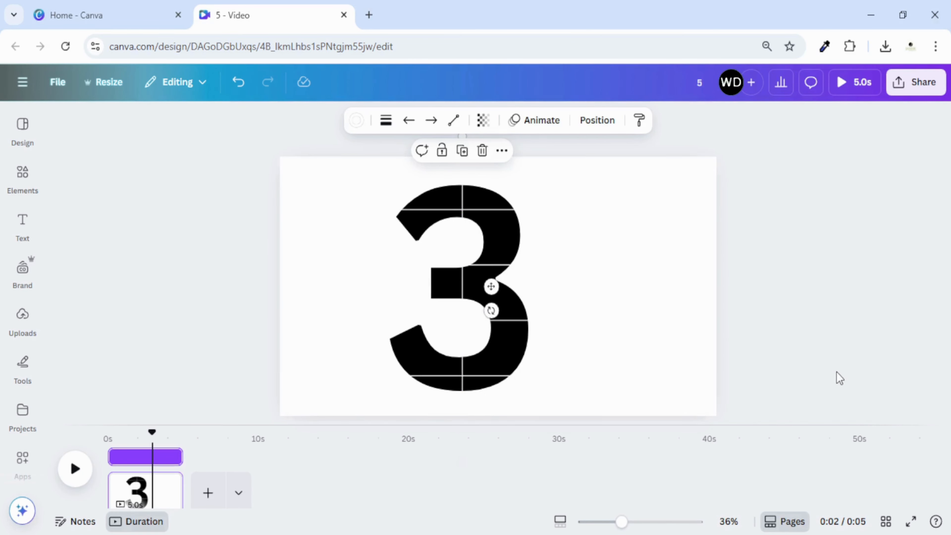
pyautogui.click(814, 364)
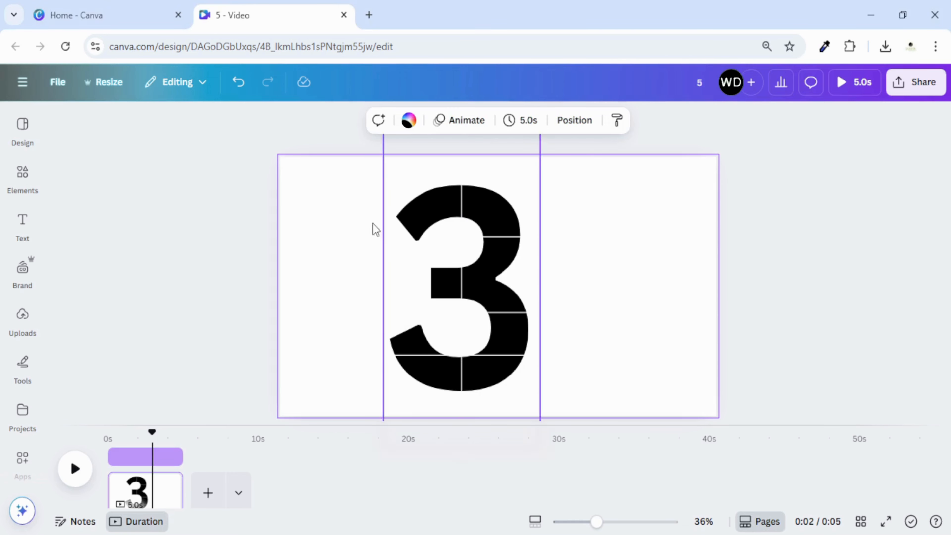
# Download the segmented 3 design as a PNG.
pyautogui.click(910, 88)
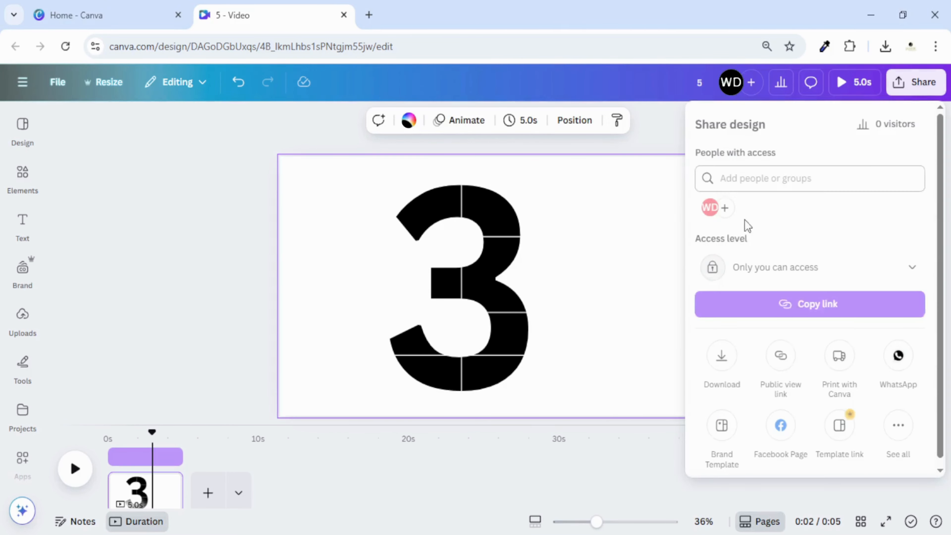
pyautogui.click(722, 361)
pyautogui.click(746, 175)
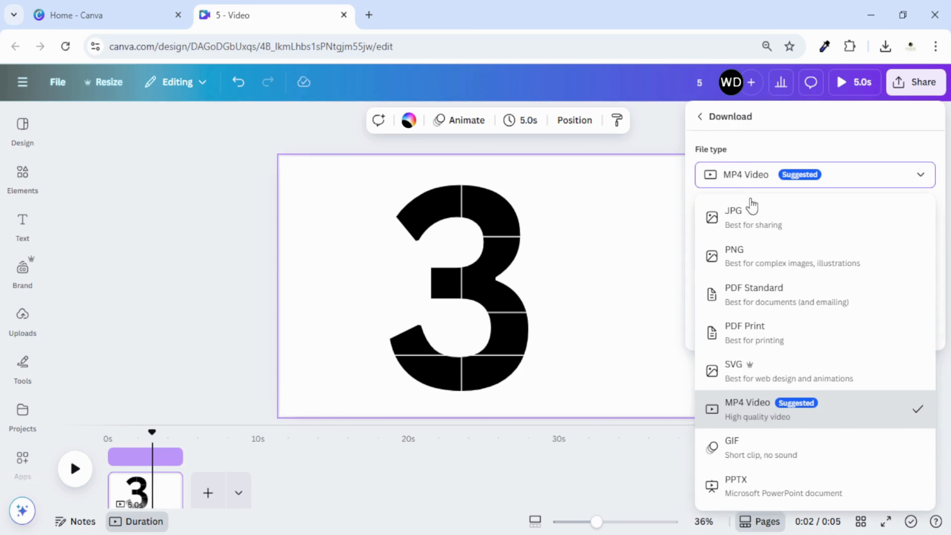
pyautogui.click(748, 264)
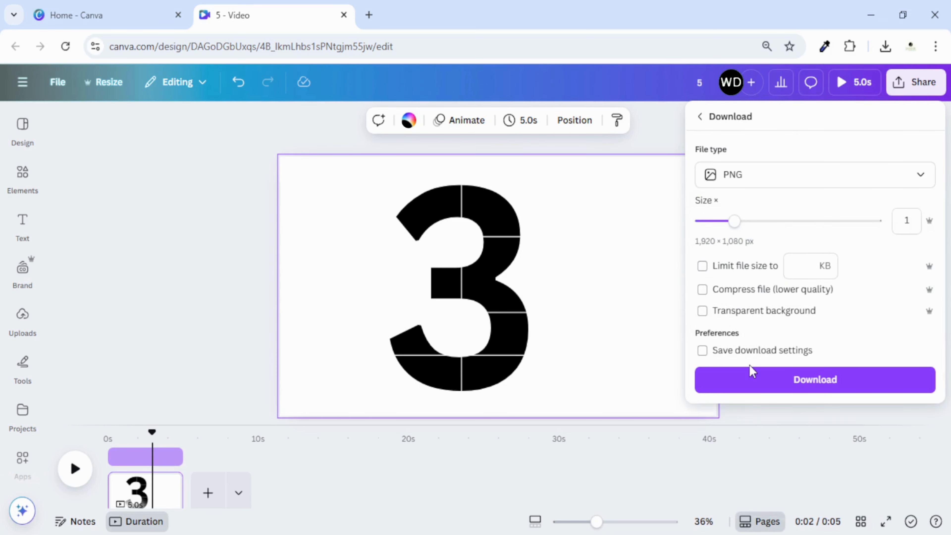
pyautogui.click(753, 377)
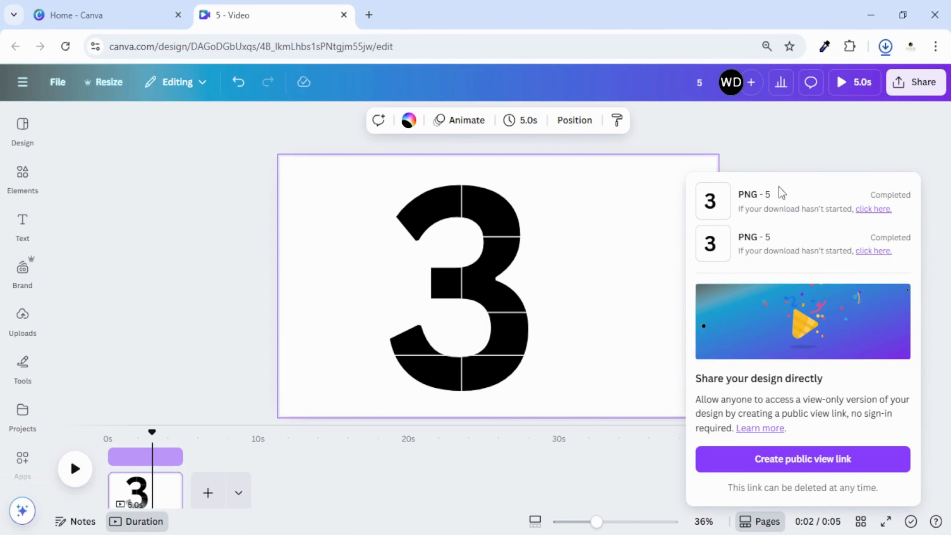
pyautogui.click(927, 157)
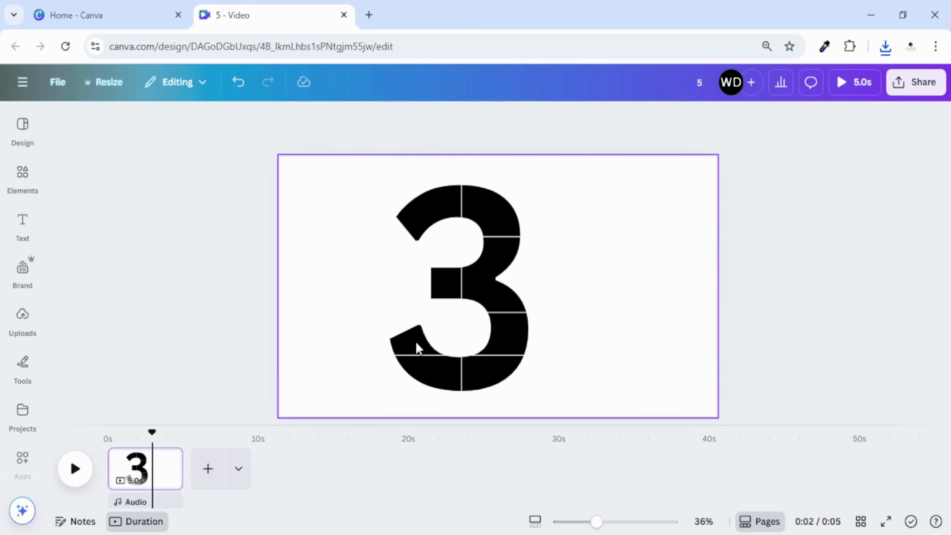
# Go to photopea.com in a new browser tab and open the downloaded PNG of the 3 there.
pyautogui.click(369, 15)
pyautogui.click(356, 45)
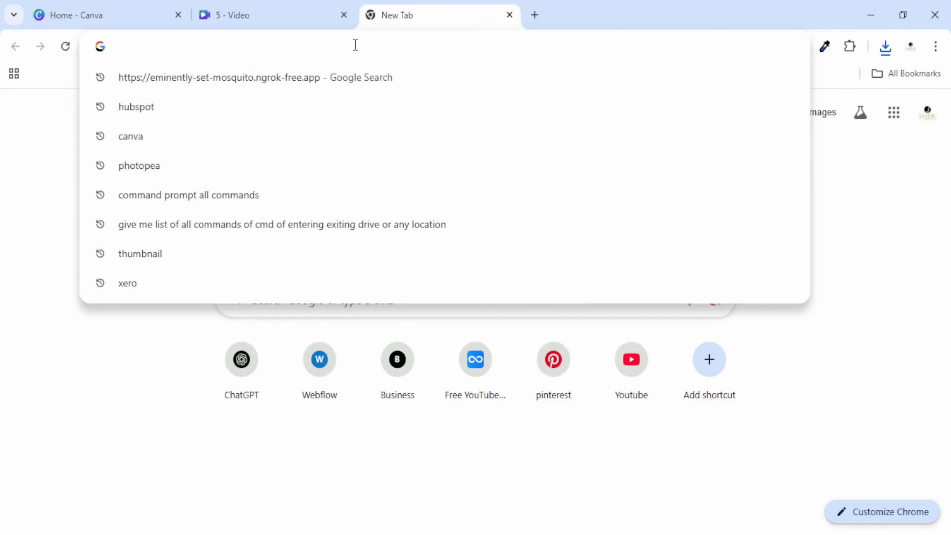
pyautogui.write('photopea.com')
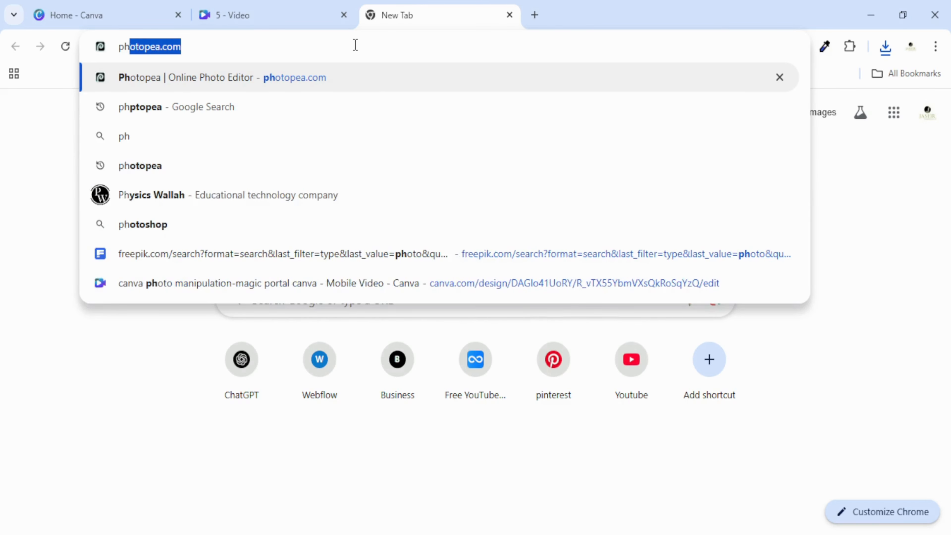
pyautogui.press('Return')
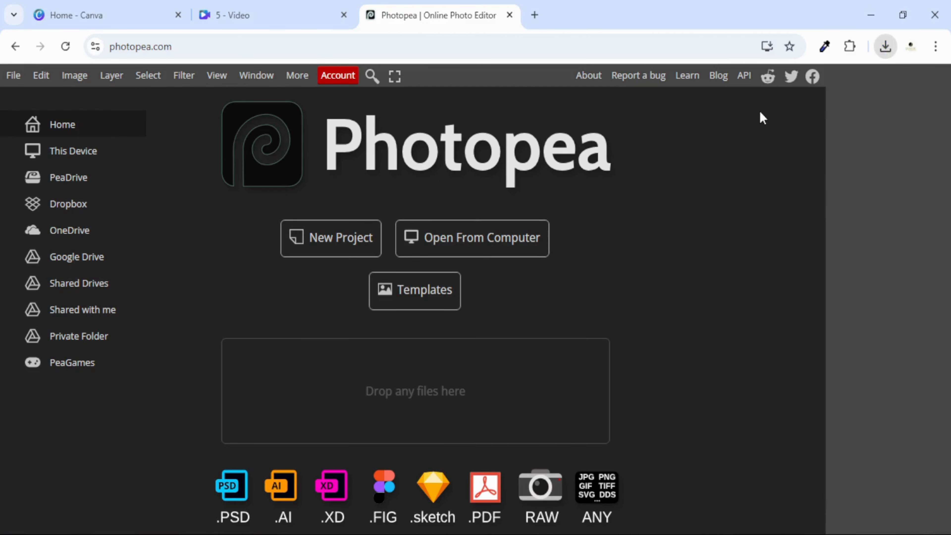
pyautogui.moveTo(760, 112); pyautogui.dragTo(386, 411)
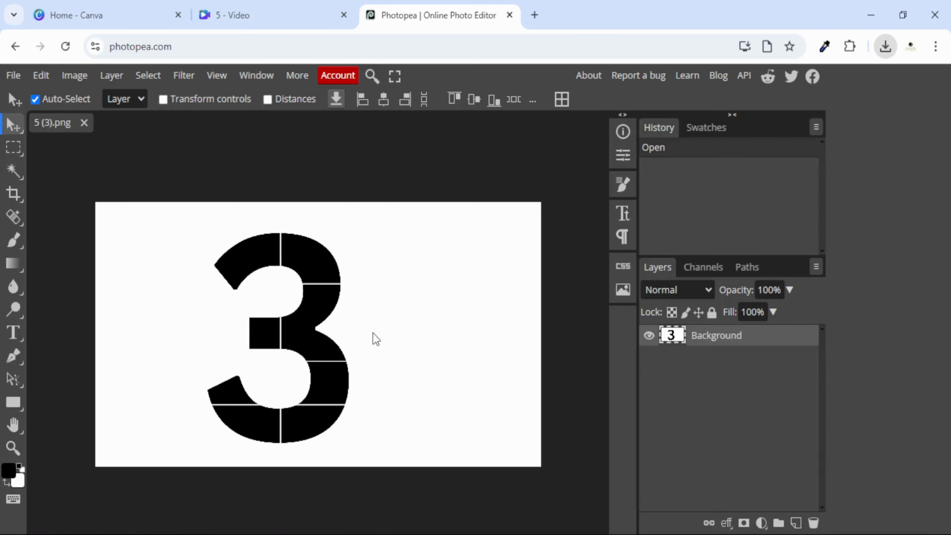
pyautogui.click(579, 289)
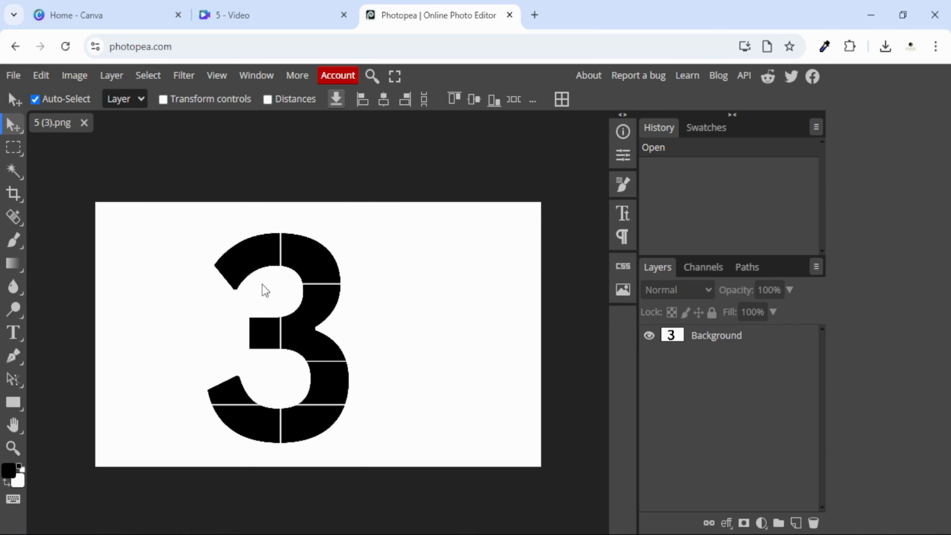
# Select the upper-left segment of the 3 on the Background layer with the Magic Wand and copy it to a new layer.
pyautogui.click(704, 337)
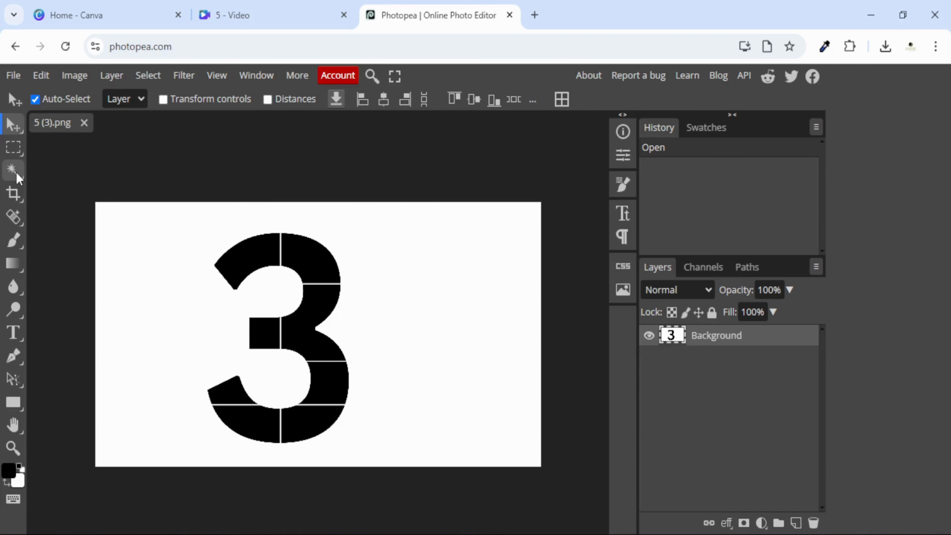
pyautogui.click(19, 179)
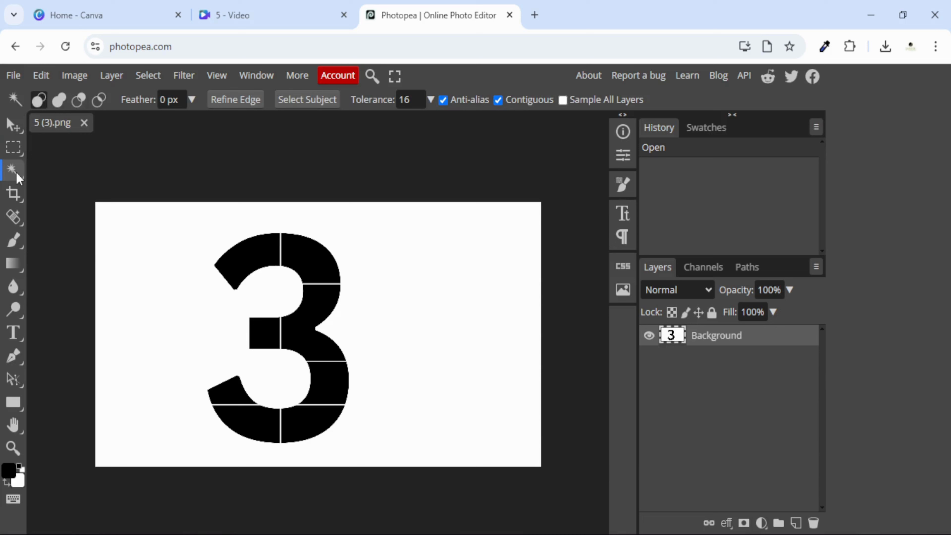
pyautogui.click(240, 271)
pyautogui.rightClick(240, 271)
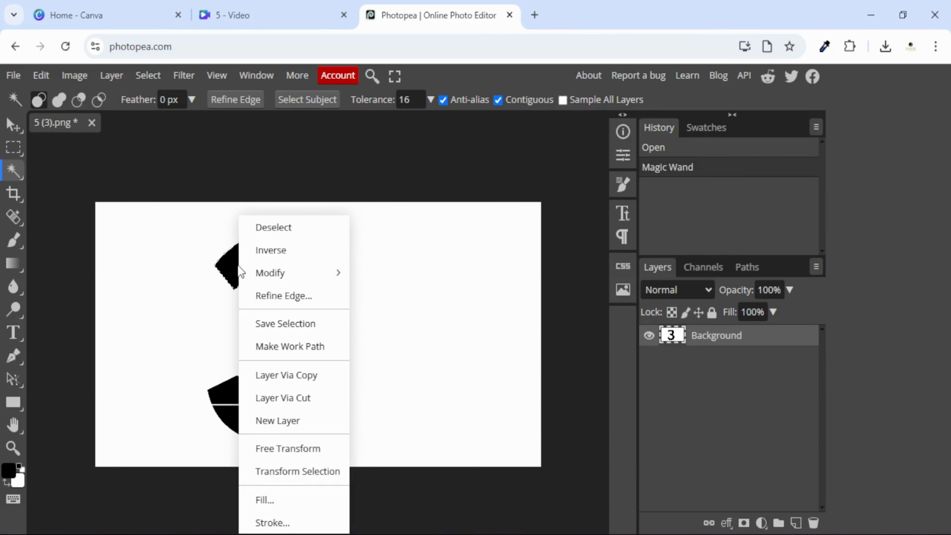
pyautogui.click(296, 384)
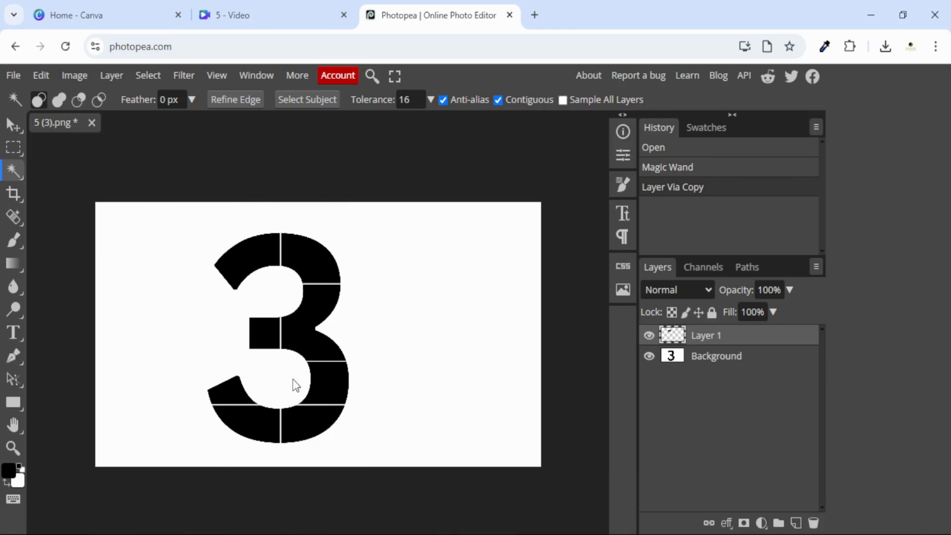
# Load the pixels of Layer 1 as a selection and convert that selection into a path.
pyautogui.rightClick(700, 337)
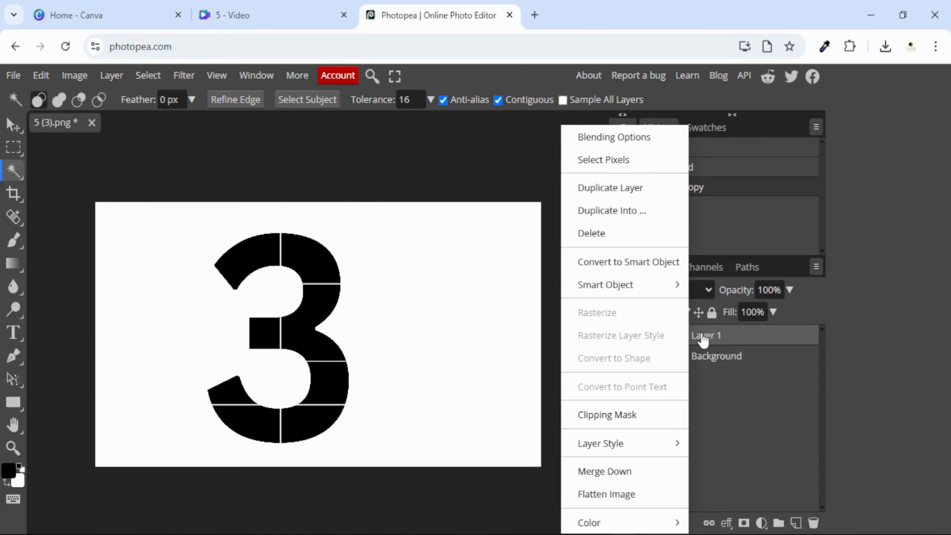
pyautogui.click(599, 167)
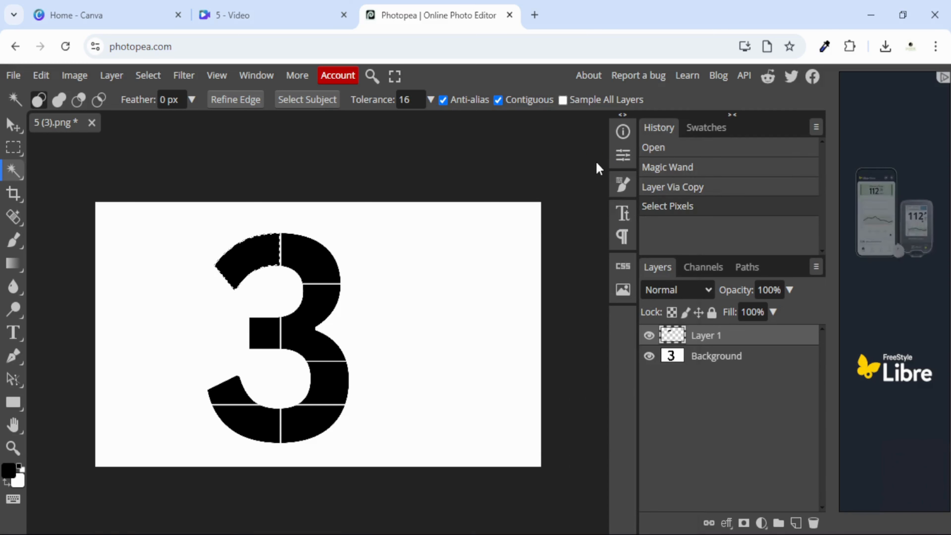
pyautogui.click(747, 267)
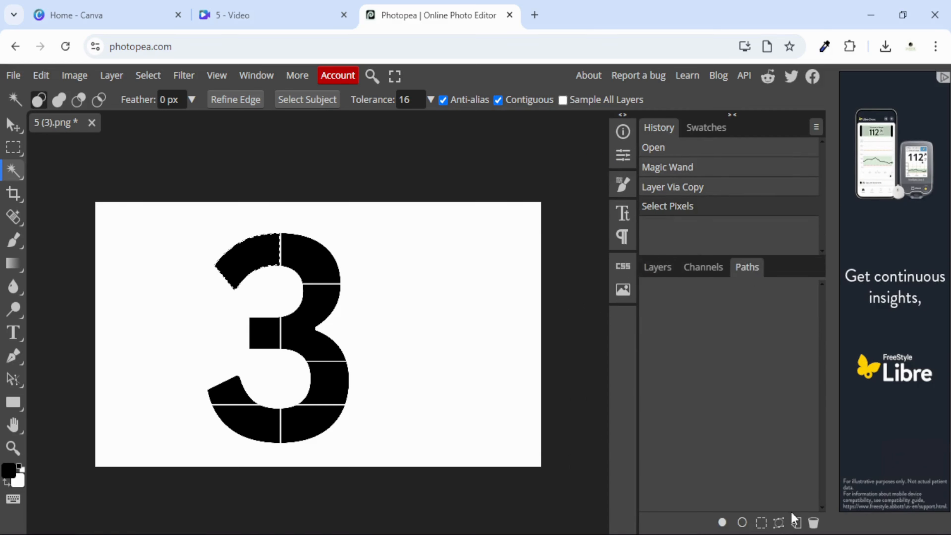
pyautogui.click(796, 522)
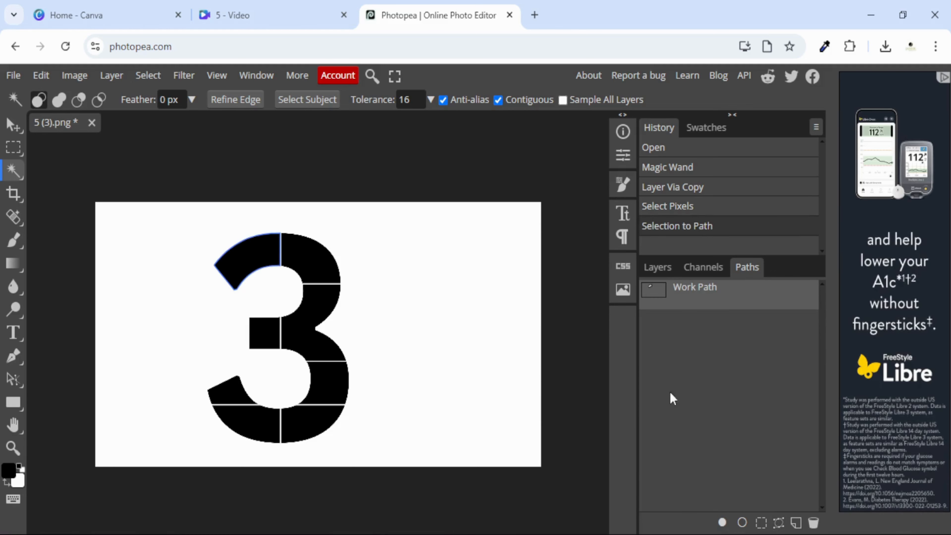
# Add a vector mask to Layer 1 from the current path.
pyautogui.click(112, 76)
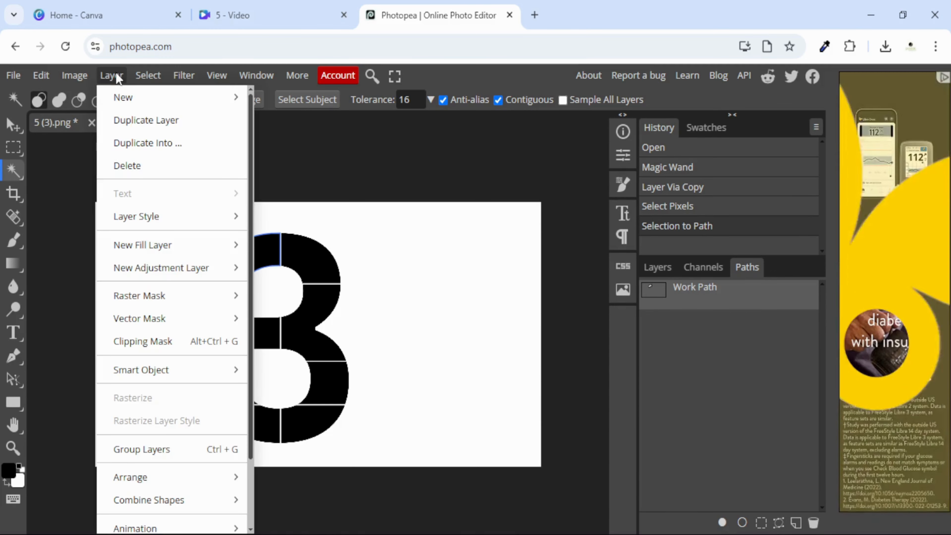
pyautogui.moveTo(162, 322)
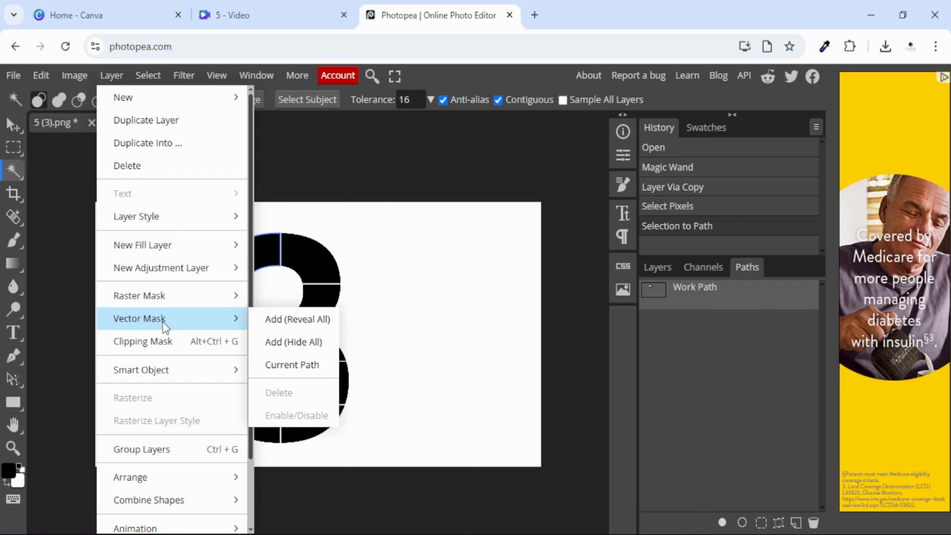
pyautogui.click(310, 365)
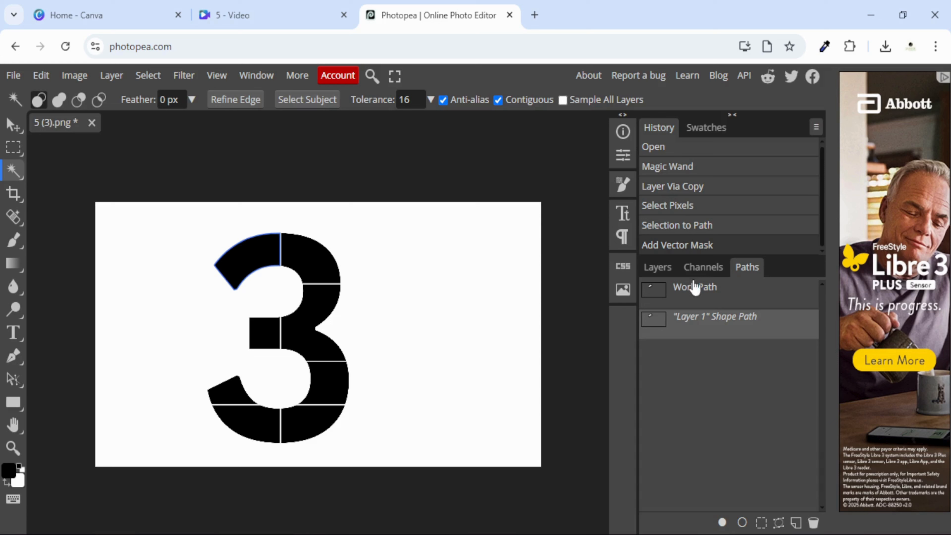
# Select the upper-right segment of the 3 on the Background layer with the Magic Wand and copy it to a new layer.
pyautogui.click(662, 270)
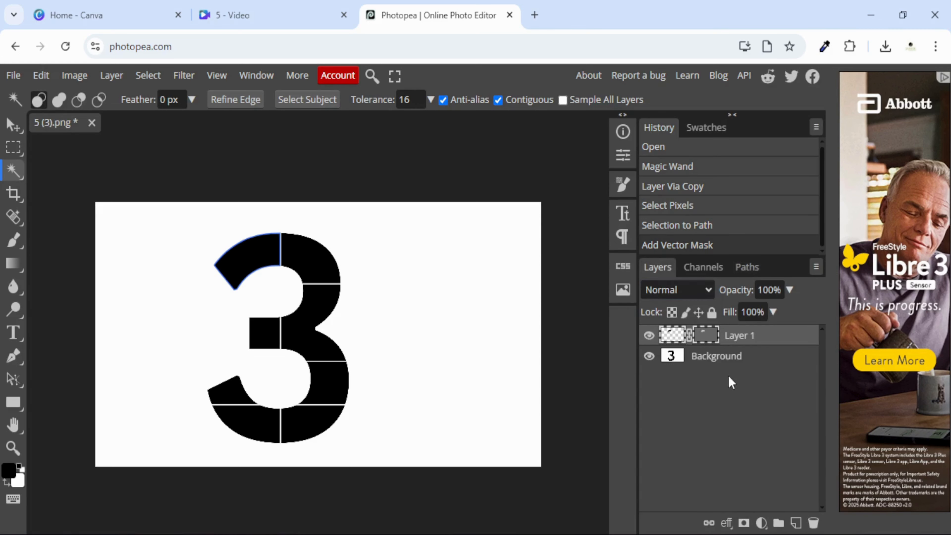
pyautogui.click(715, 358)
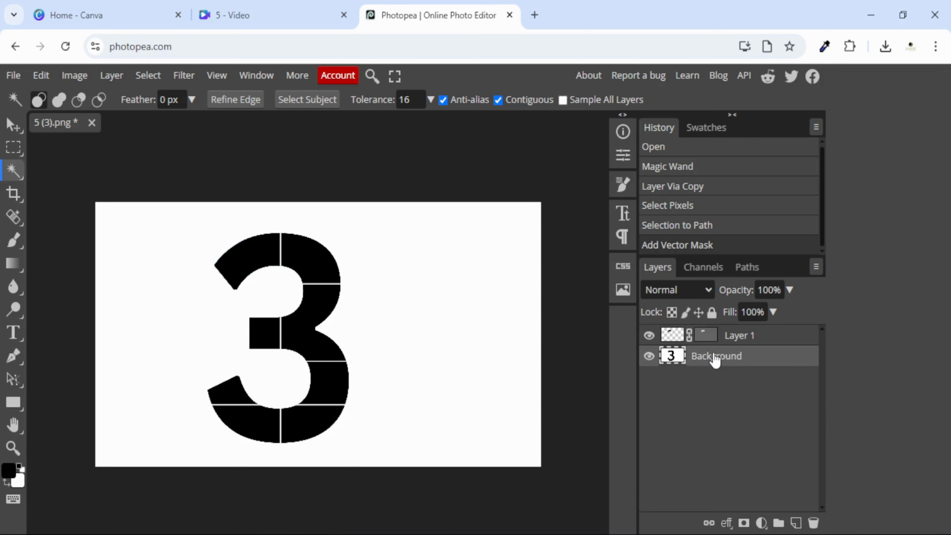
pyautogui.click(323, 265)
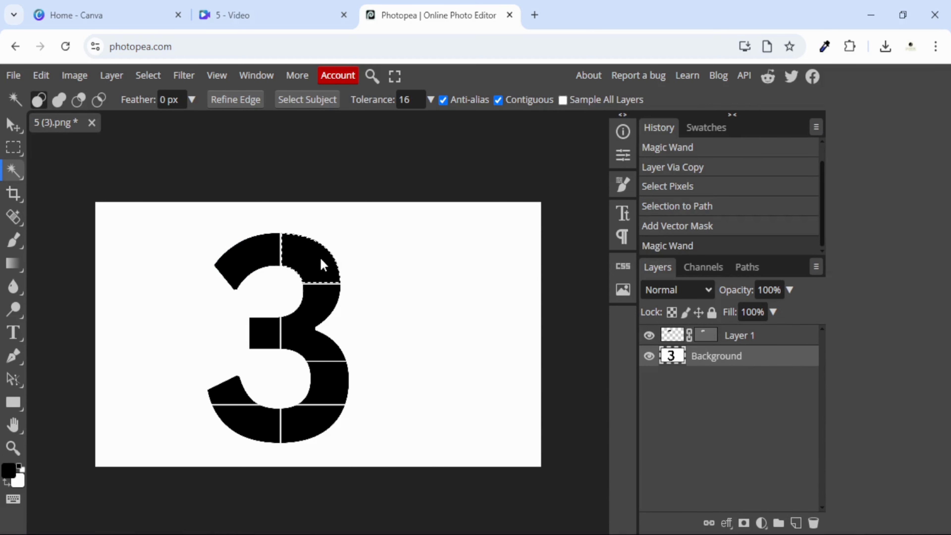
pyautogui.rightClick(323, 265)
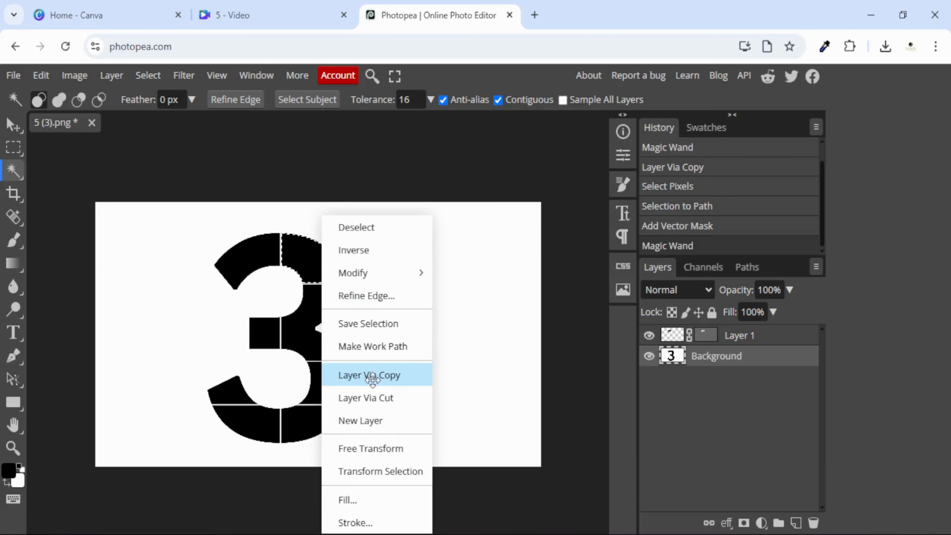
pyautogui.click(372, 377)
# Load the pixels of Layer 2 as a selection and convert that selection into a path.
pyautogui.rightClick(699, 359)
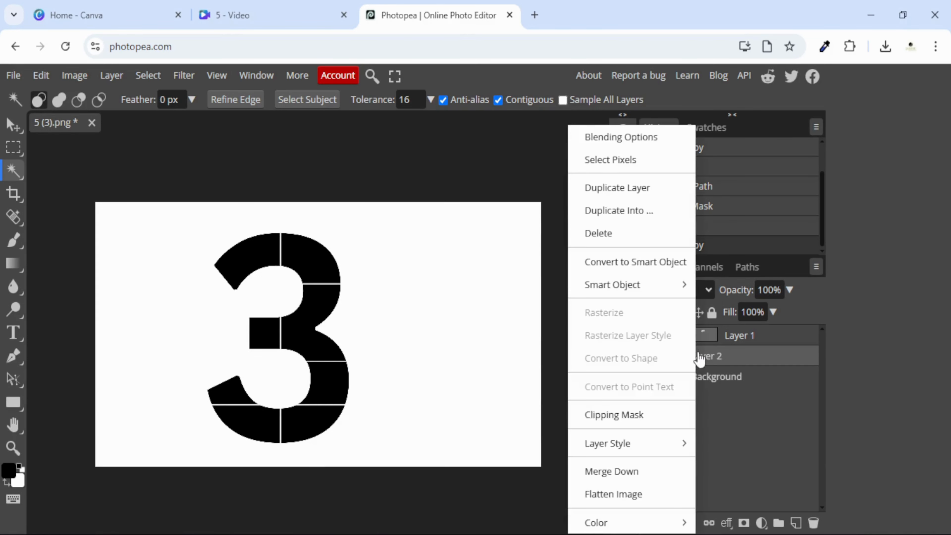
pyautogui.click(616, 162)
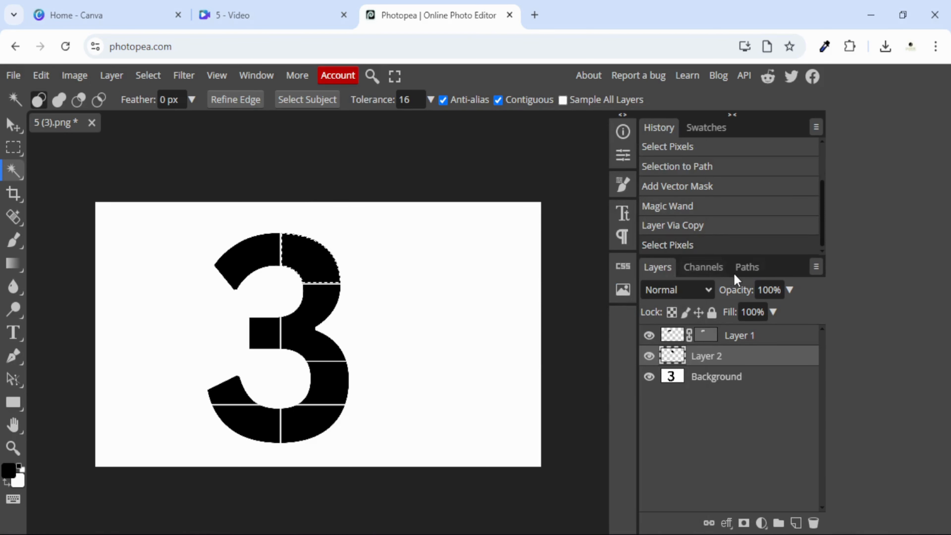
pyautogui.click(741, 273)
pyautogui.click(778, 522)
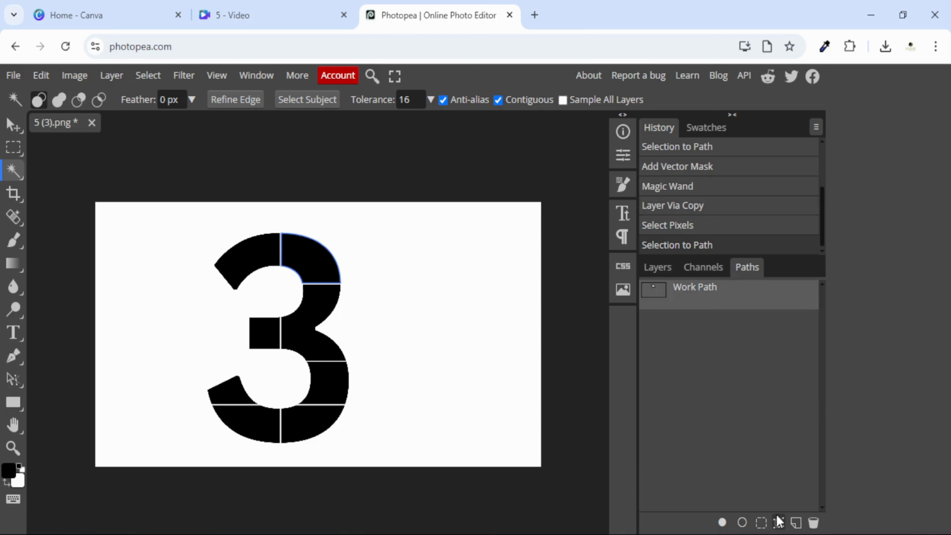
# Add a vector mask to Layer 2 from the current path.
pyautogui.click(109, 76)
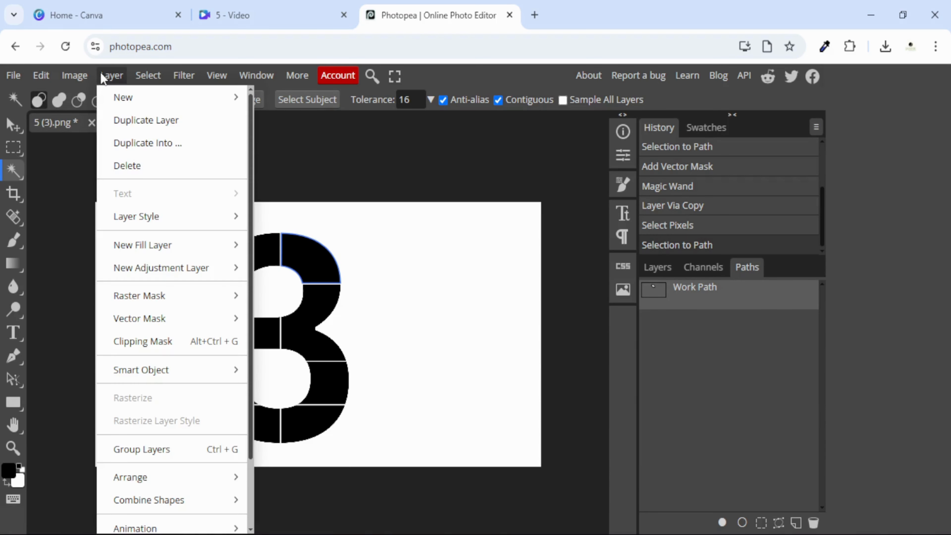
pyautogui.moveTo(165, 318)
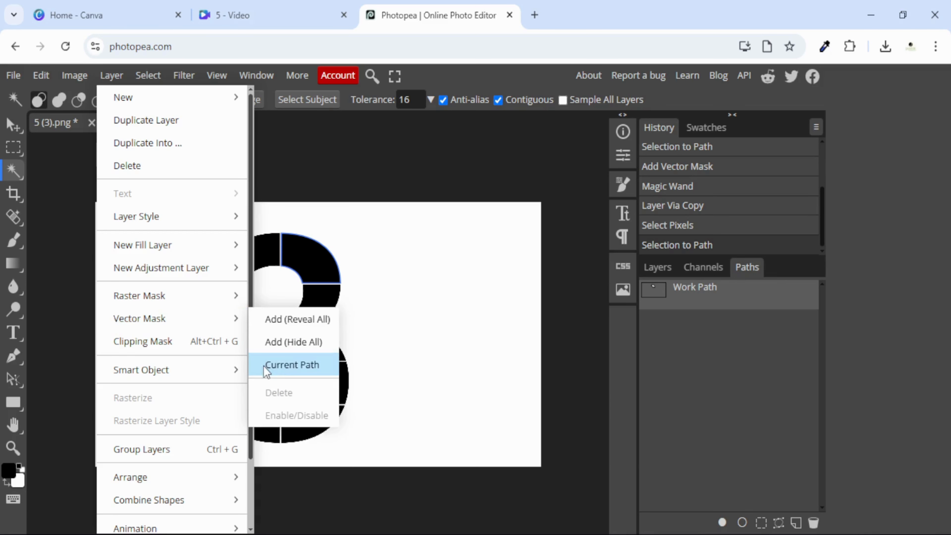
pyautogui.click(279, 369)
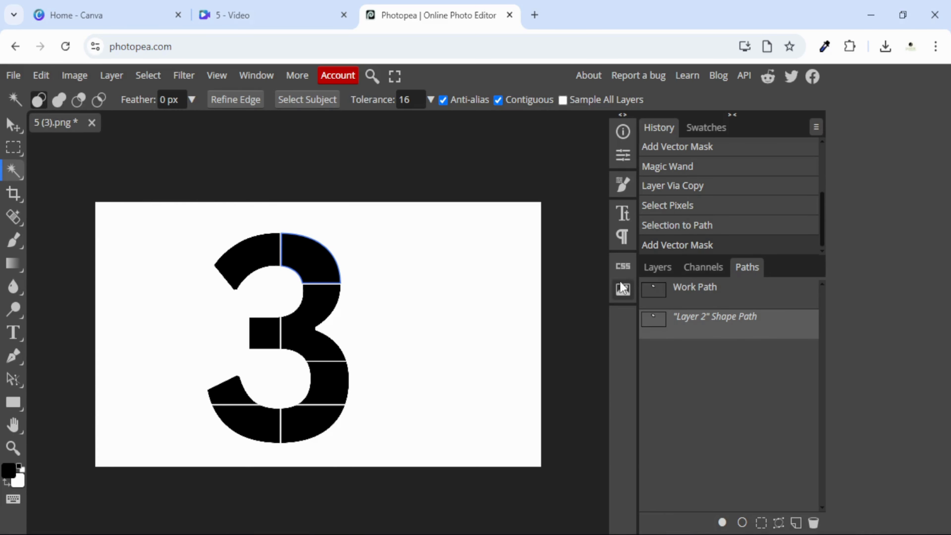
# Select the middle segment on the right side of the 3 on the Background layer and copy it to a new layer.
pyautogui.click(658, 267)
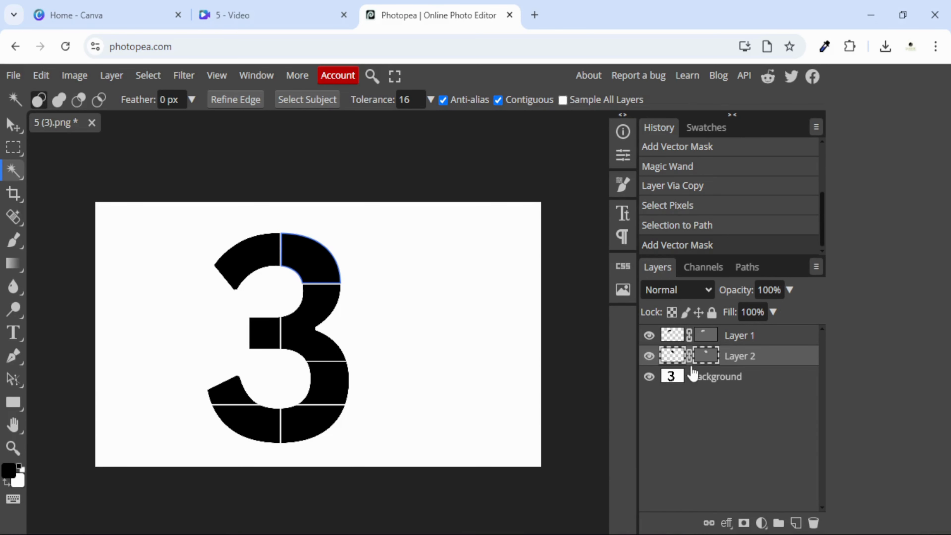
pyautogui.click(698, 378)
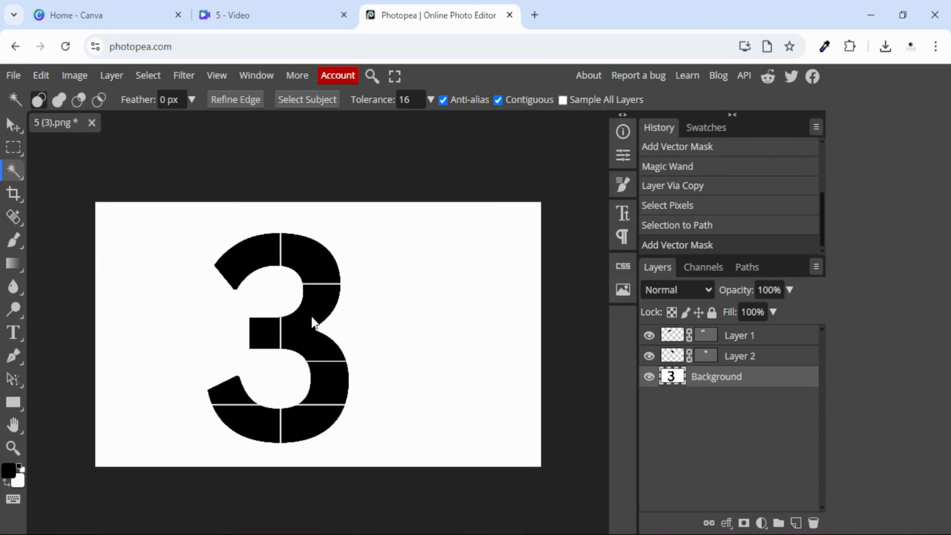
pyautogui.click(312, 322)
pyautogui.rightClick(307, 316)
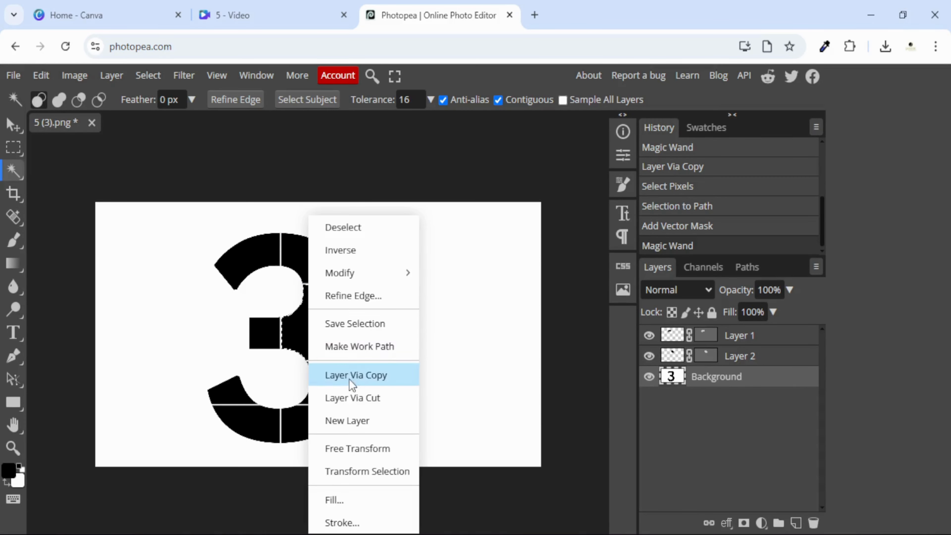
pyautogui.click(365, 376)
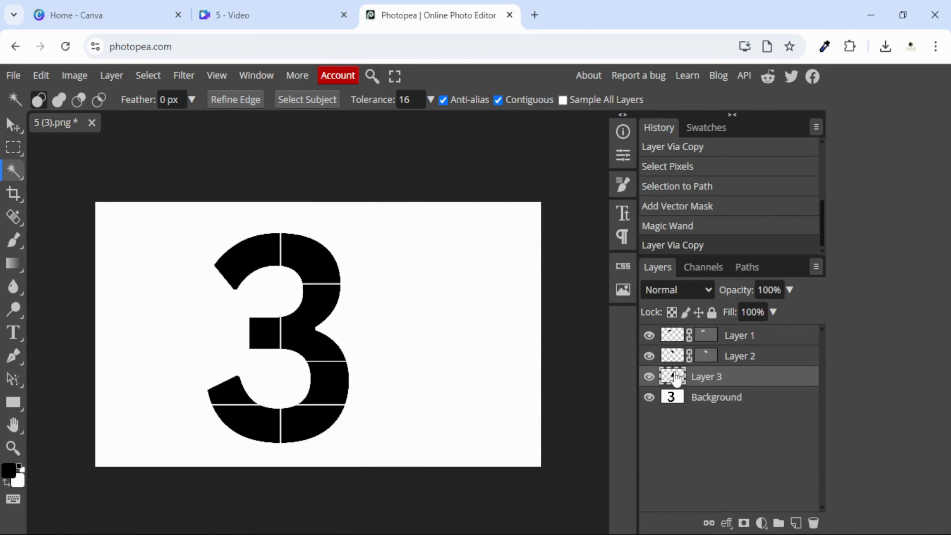
# Load the pixels of Layer 3 as a selection and convert that selection into a path.
pyautogui.rightClick(696, 382)
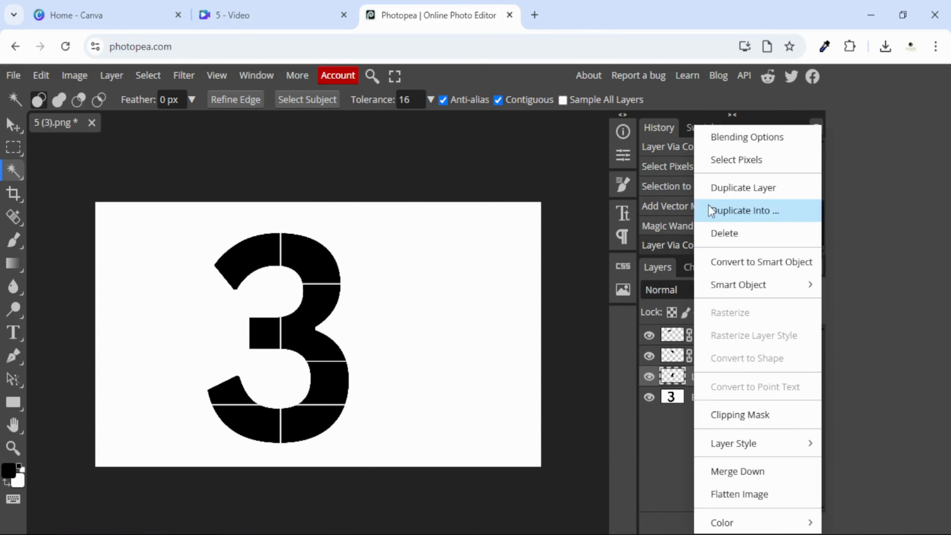
pyautogui.click(712, 163)
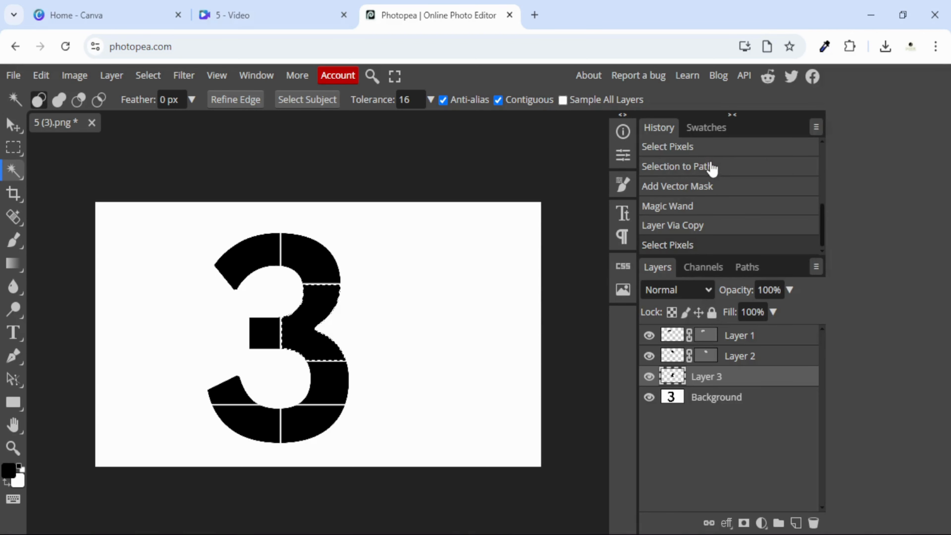
pyautogui.click(747, 267)
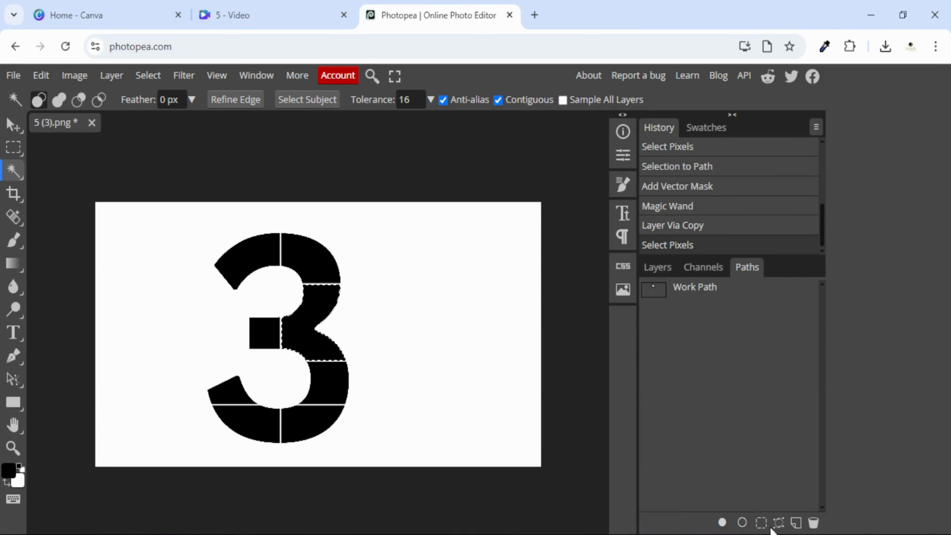
pyautogui.click(777, 524)
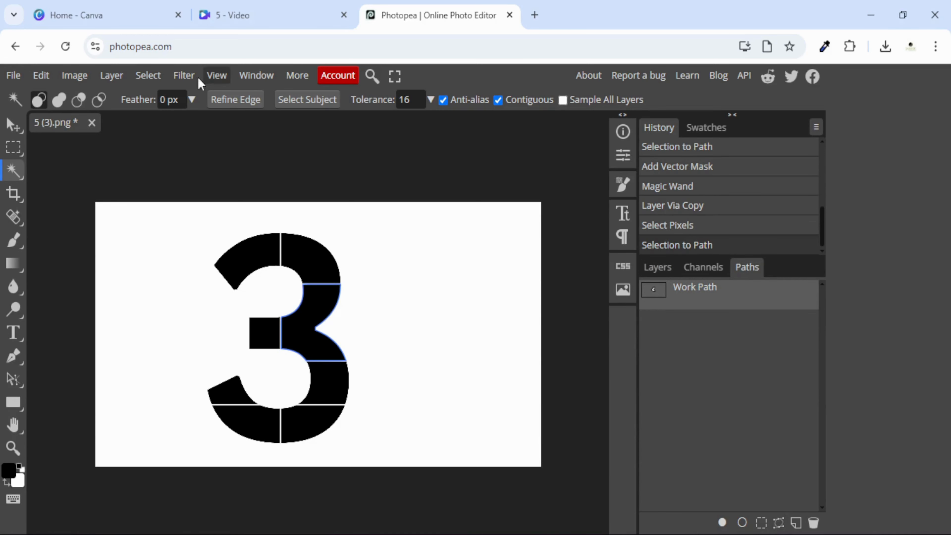
# Add a vector mask to Layer 3 from the current path and return to the layer list.
pyautogui.click(111, 76)
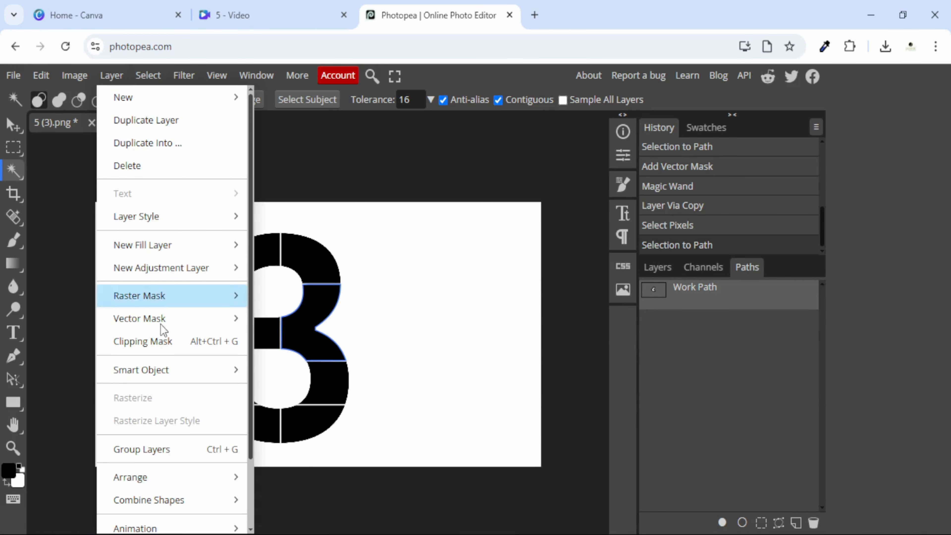
pyautogui.moveTo(165, 323)
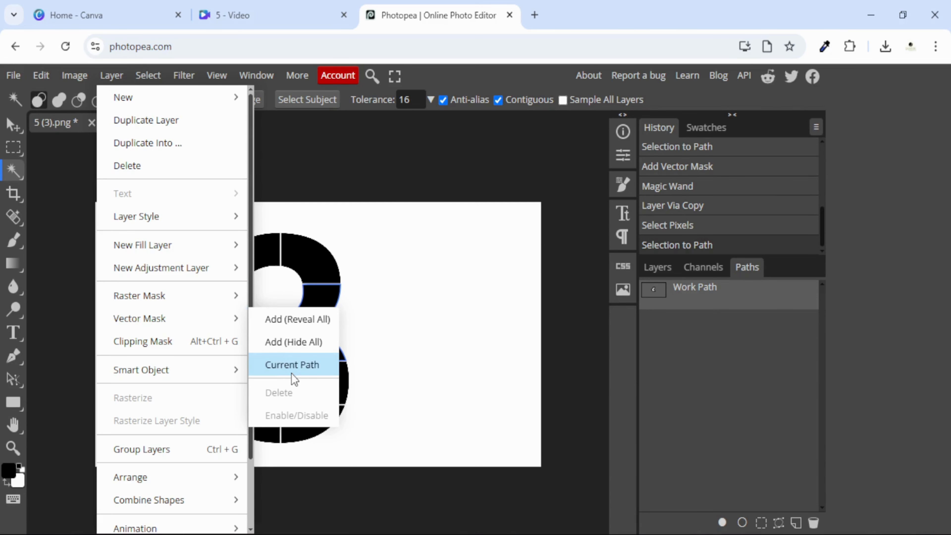
pyautogui.click(292, 365)
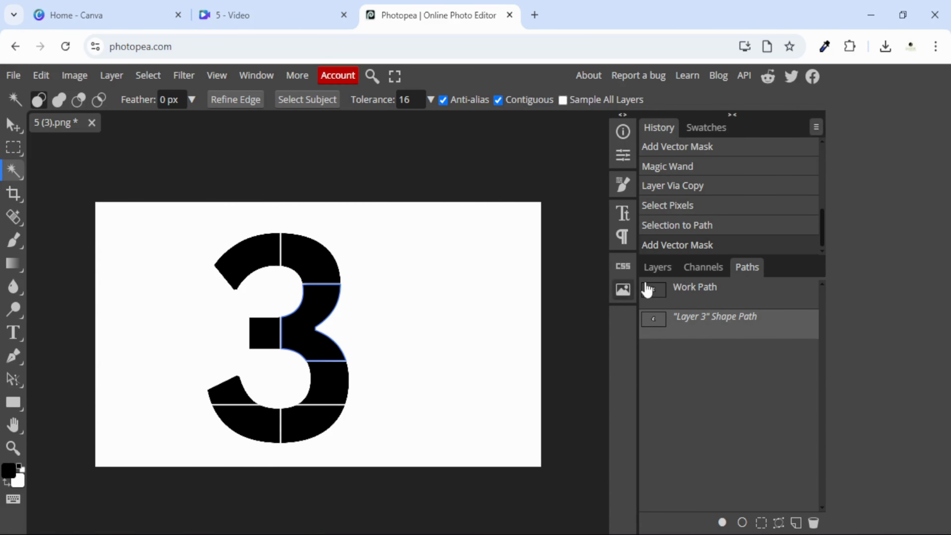
pyautogui.click(660, 267)
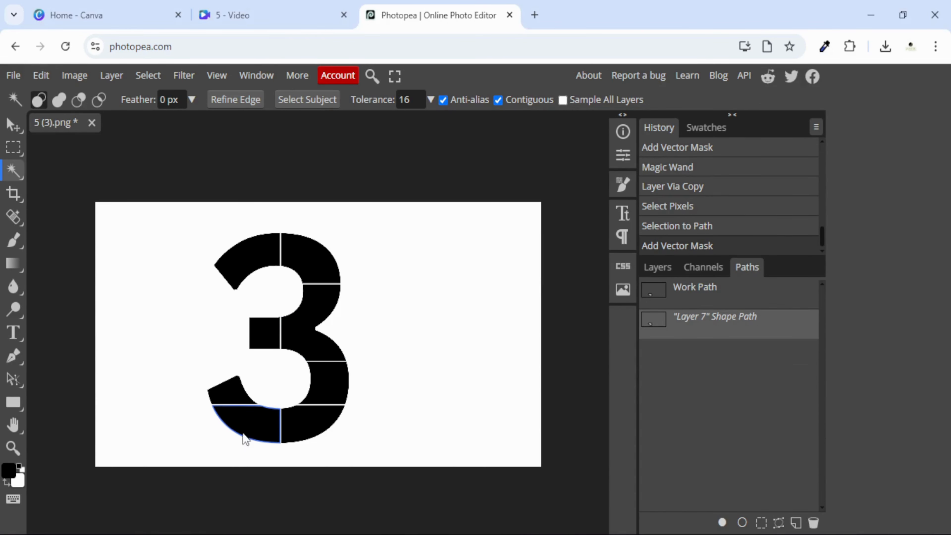
# Clear the stray selection, select the lower-left tip segment of the 3 on the Background layer, and copy it to a new layer.
pyautogui.click(240, 400)
pyautogui.click(662, 268)
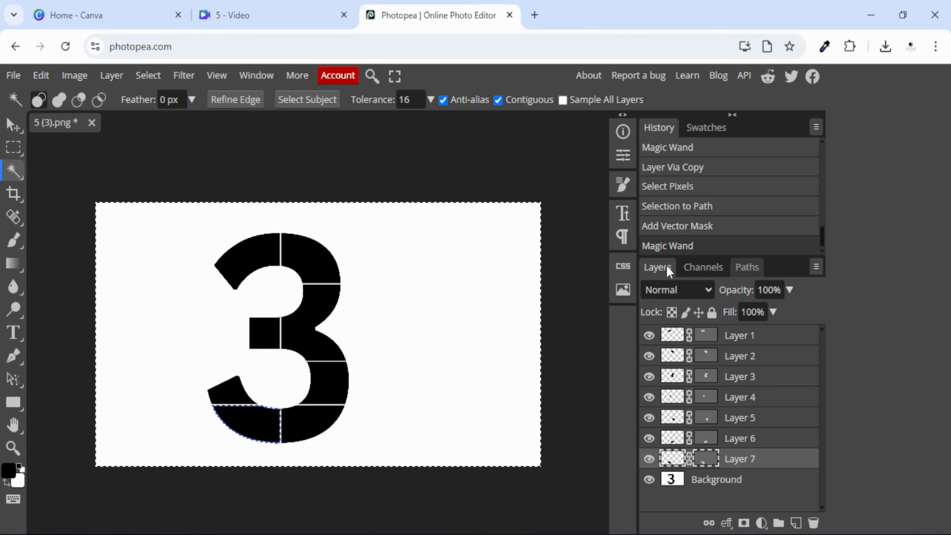
pyautogui.click(694, 480)
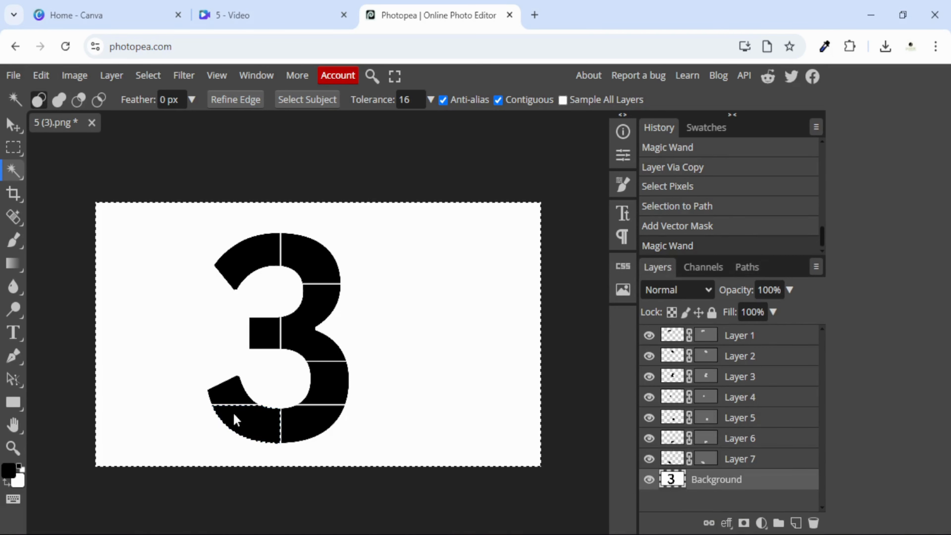
pyautogui.hotkey('ctrl', 'd')
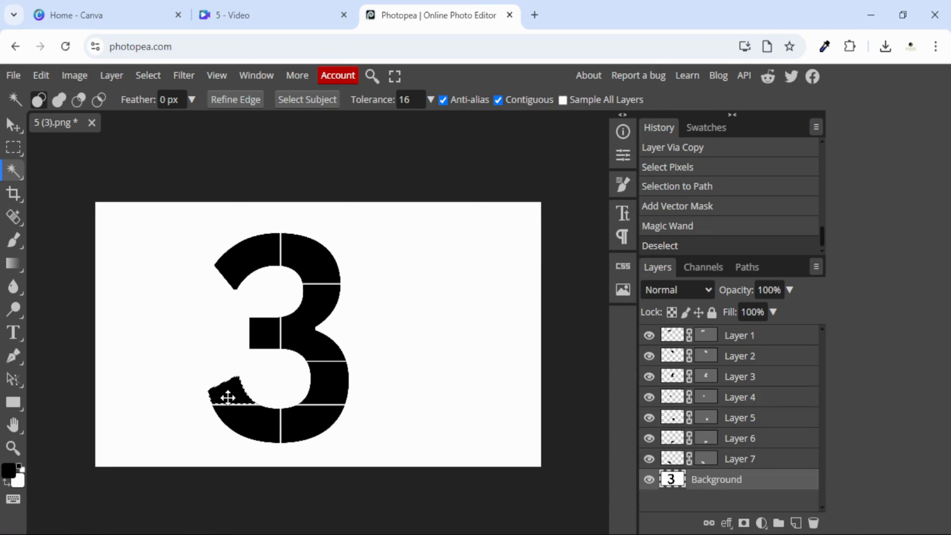
pyautogui.rightClick(228, 396)
pyautogui.click(268, 375)
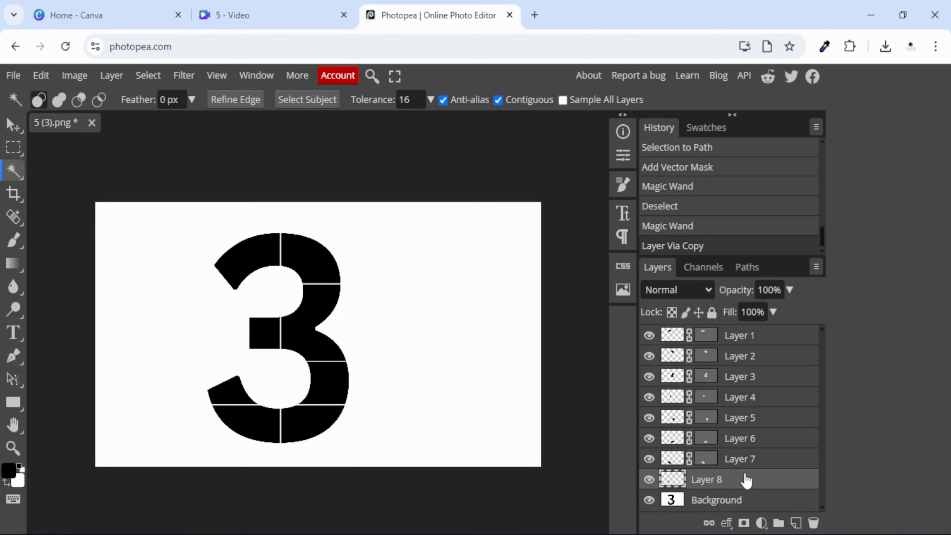
# Load the pixels of Layer 8 as a selection and convert that selection into a path.
pyautogui.rightClick(745, 480)
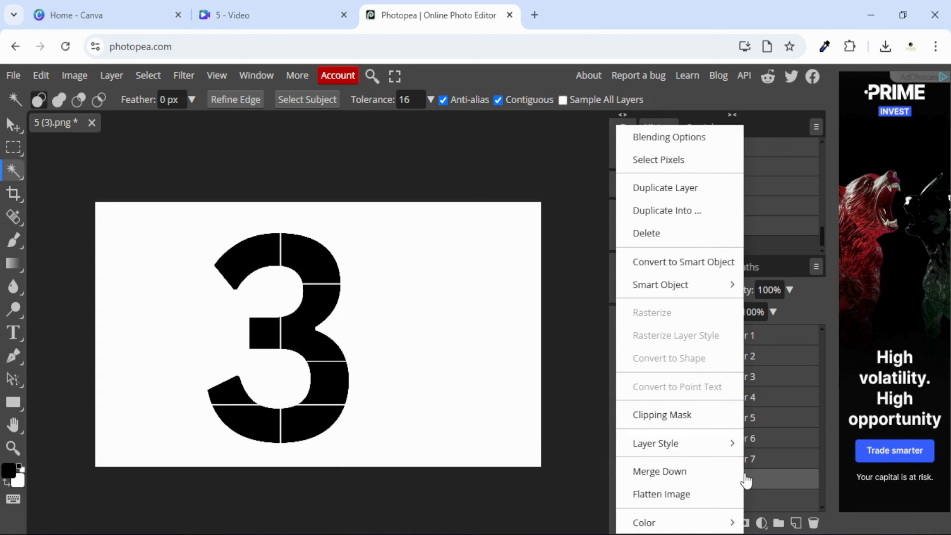
pyautogui.click(630, 171)
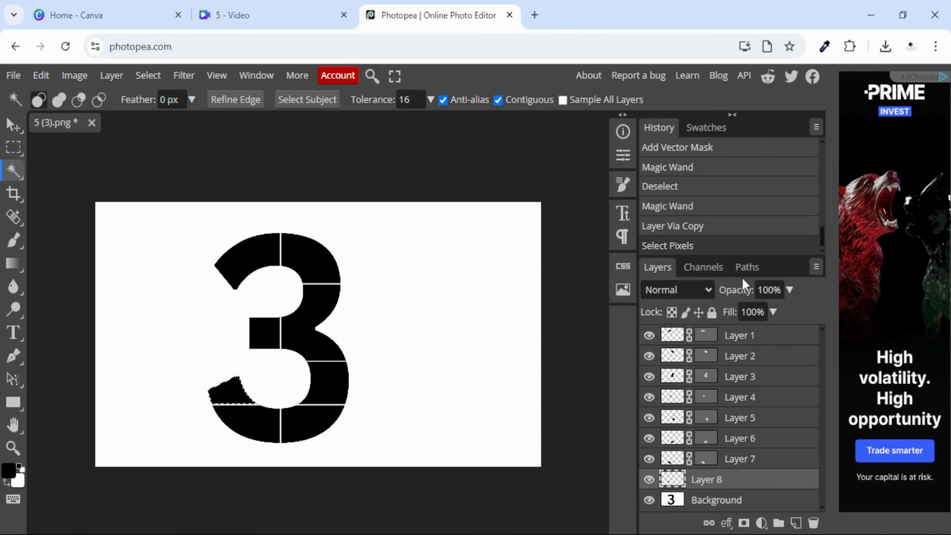
pyautogui.click(747, 267)
pyautogui.click(779, 525)
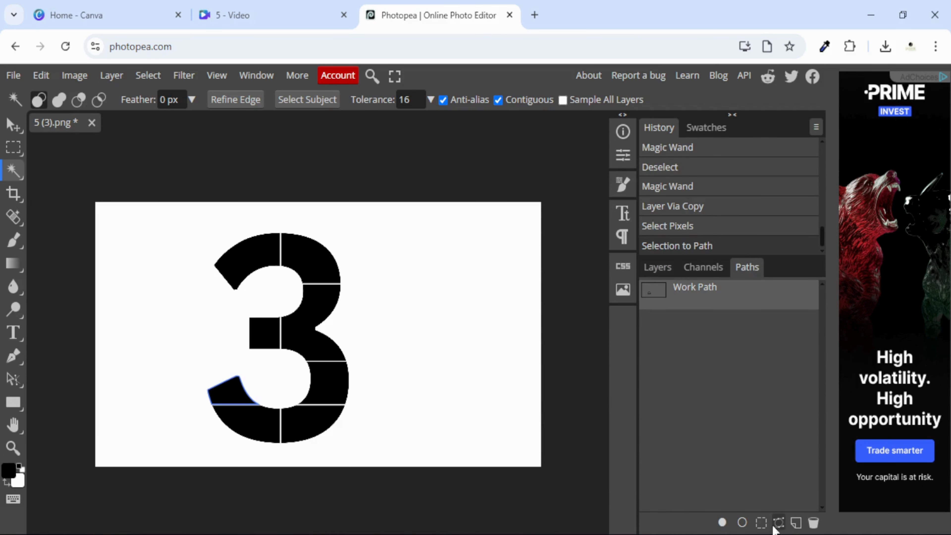
# Add a vector mask to Layer 8 from the current path.
pyautogui.click(112, 77)
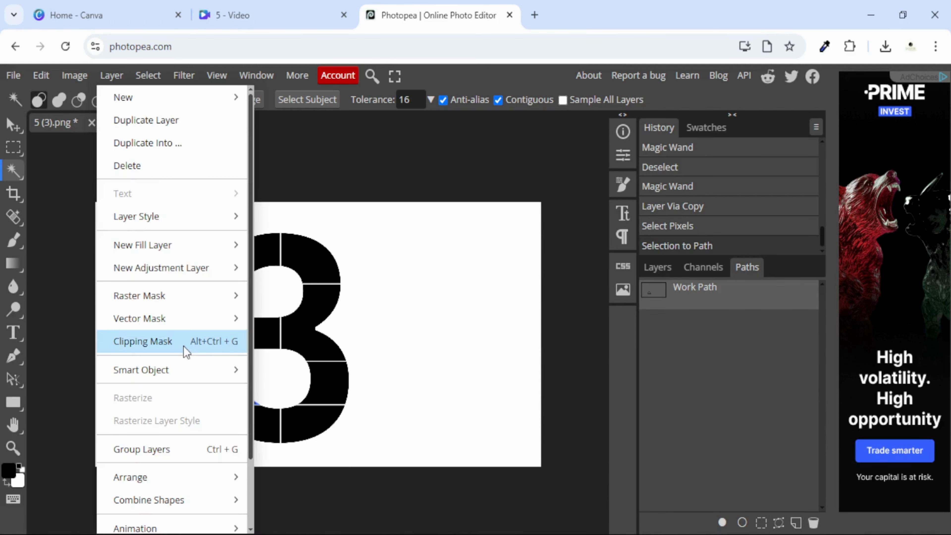
pyautogui.moveTo(209, 319)
pyautogui.click(292, 363)
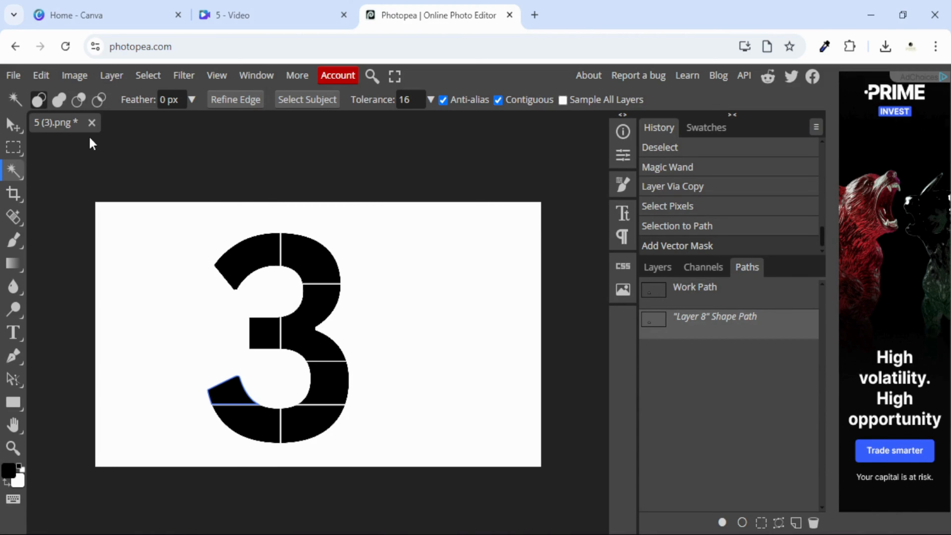
# Export the segmented 3 as a PDF and save the file.
pyautogui.click(13, 75)
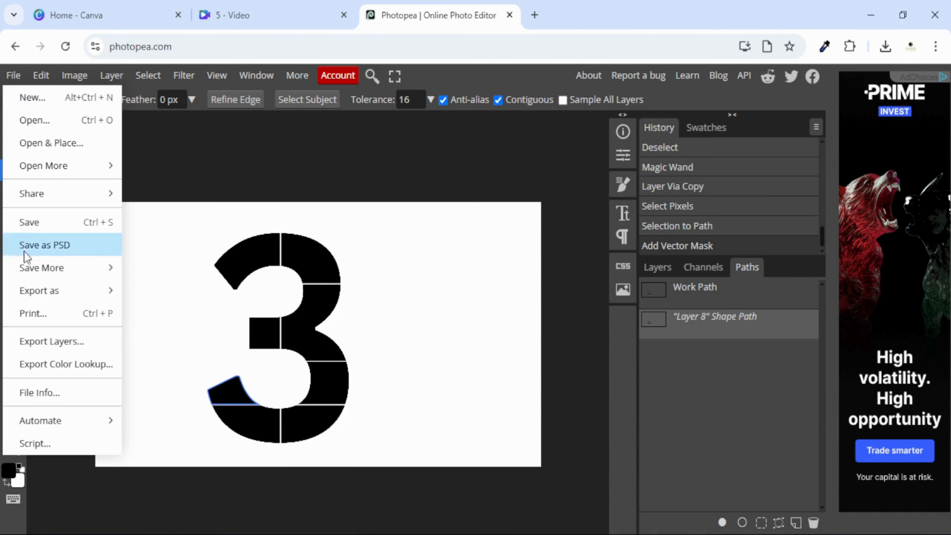
pyautogui.moveTo(30, 290)
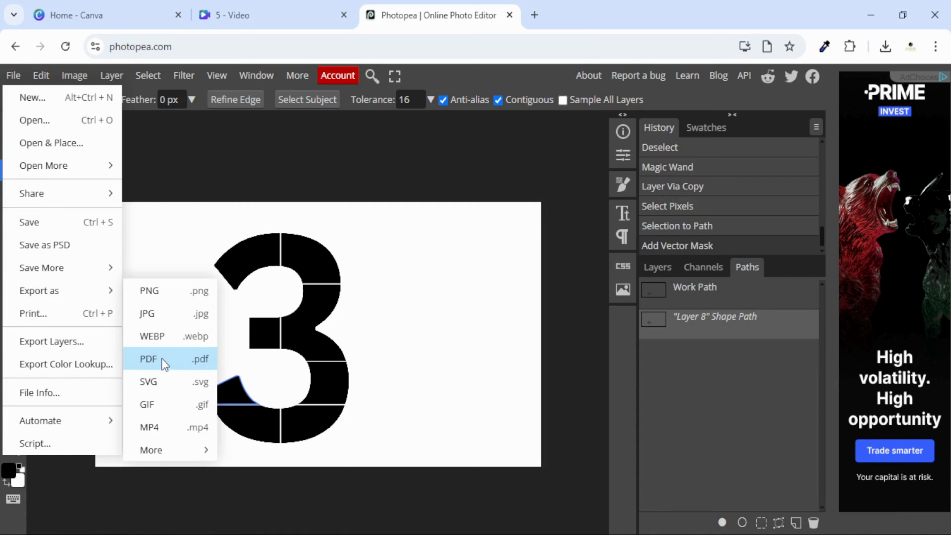
pyautogui.click(185, 359)
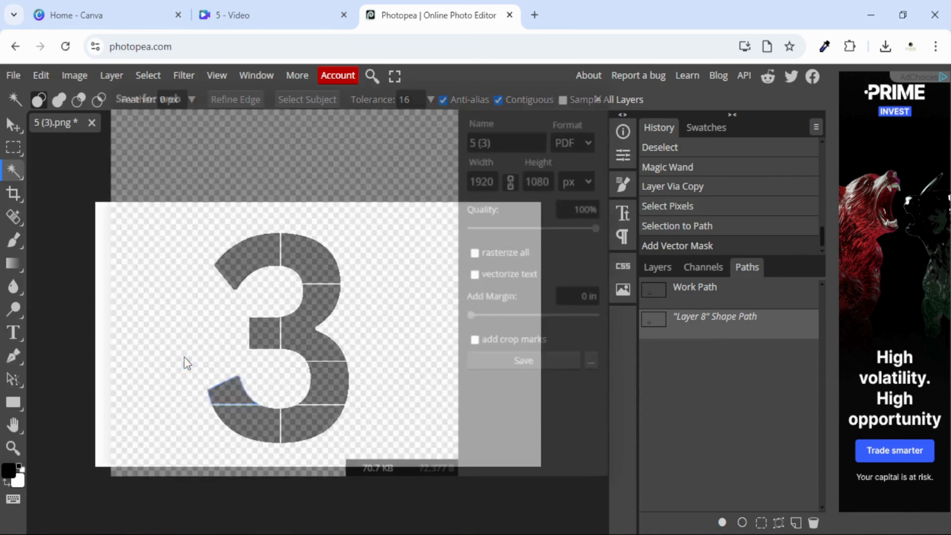
pyautogui.click(535, 365)
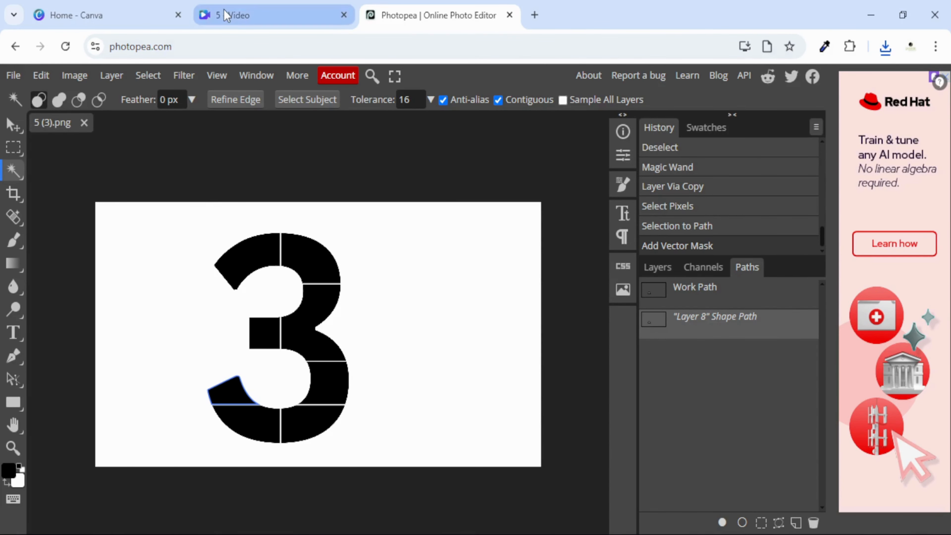
# Switch to the Canva video design and add a blank second page after the page with the segmented 3.
pyautogui.click(226, 16)
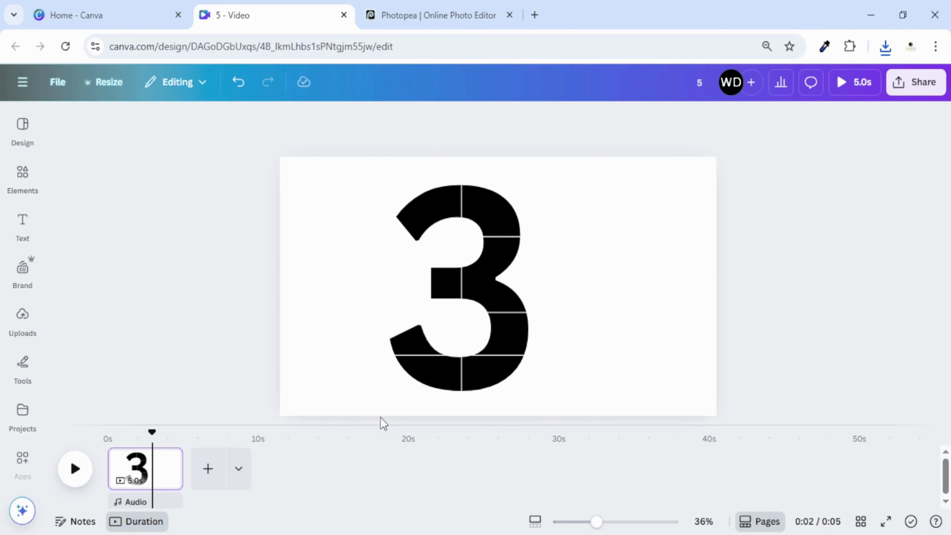
pyautogui.click(208, 468)
pyautogui.click(207, 483)
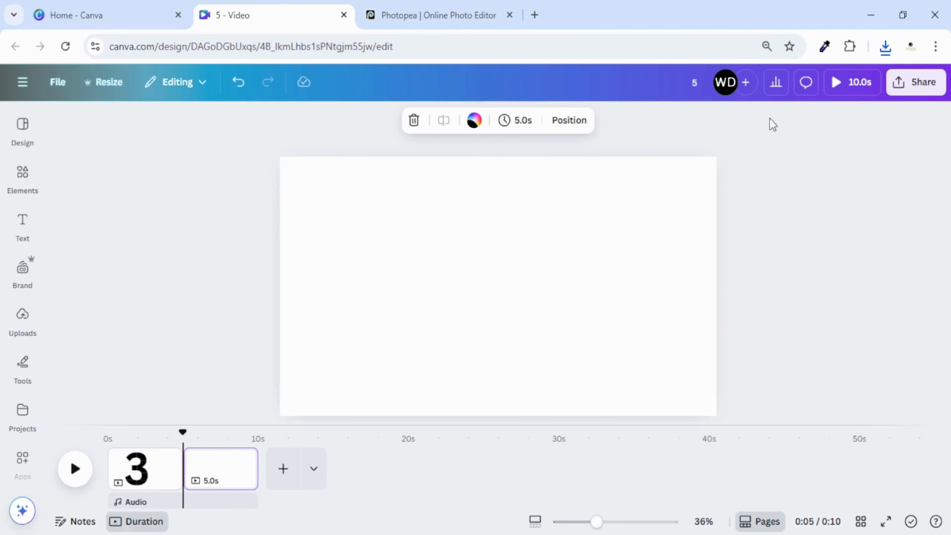
# Upload the exported file 5 (3).pdf to Canva.
pyautogui.click(22, 316)
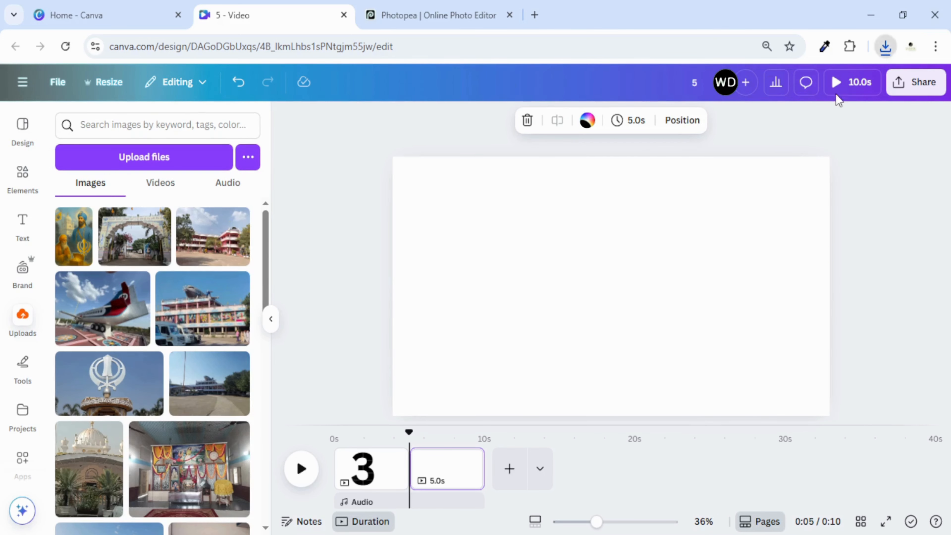
pyautogui.moveTo(744, 115); pyautogui.dragTo(424, 131)
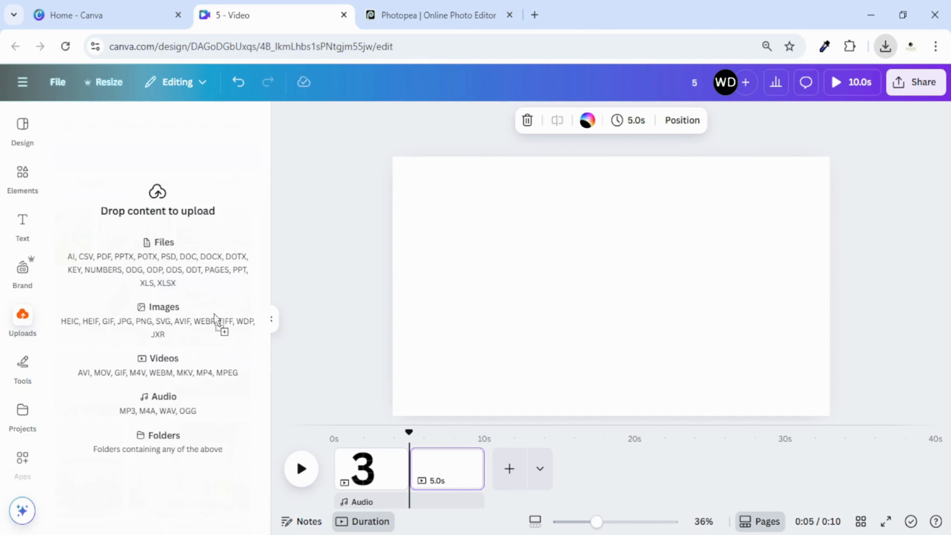
pyautogui.moveTo(215, 313); pyautogui.dragTo(191, 324)
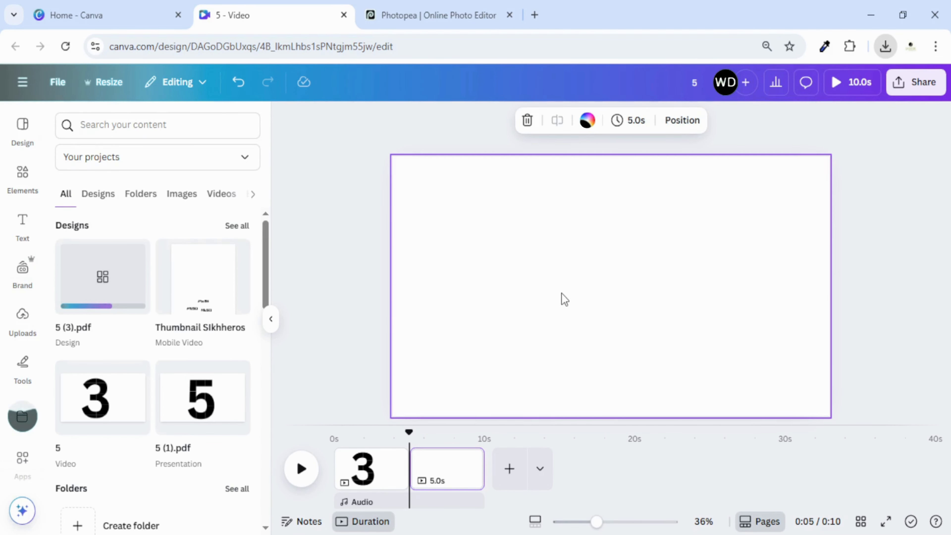
# Place the imported 5 (3).pdf design on the blank second page.
pyautogui.moveTo(103, 298)
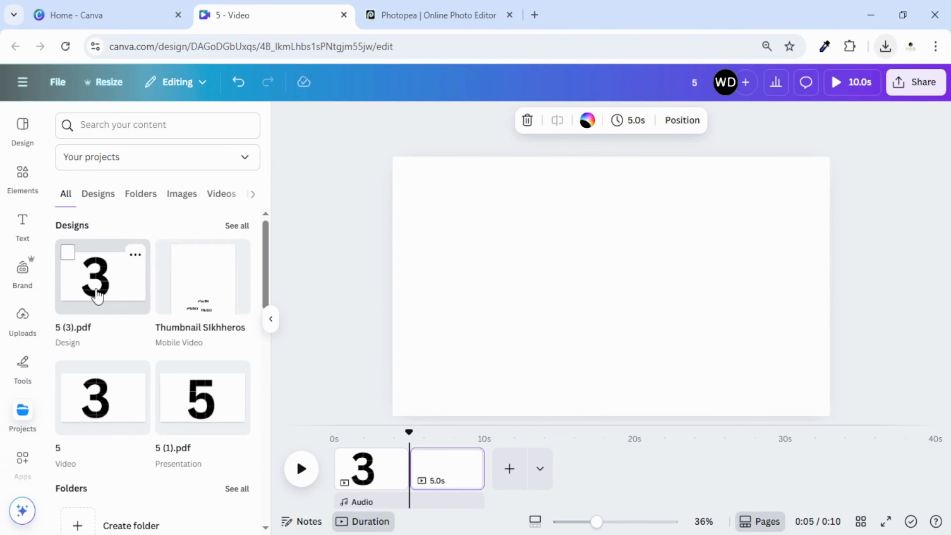
pyautogui.click(97, 296)
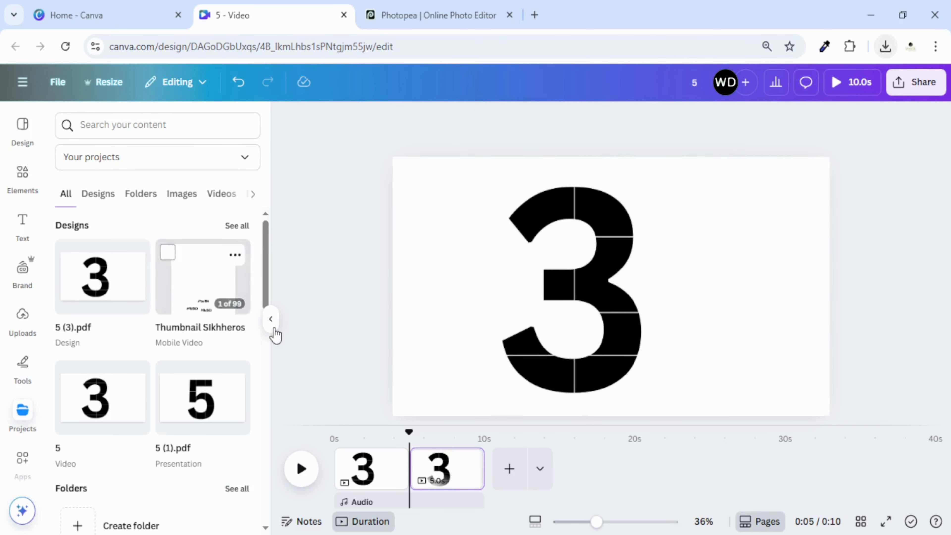
pyautogui.click(271, 319)
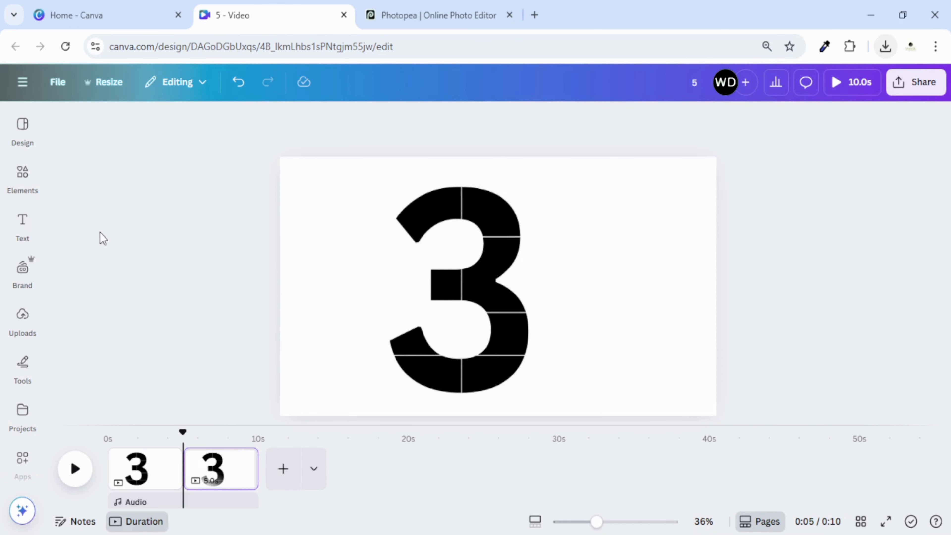
# Search the elements library for "pictures" and limit the results to photos.
pyautogui.click(22, 176)
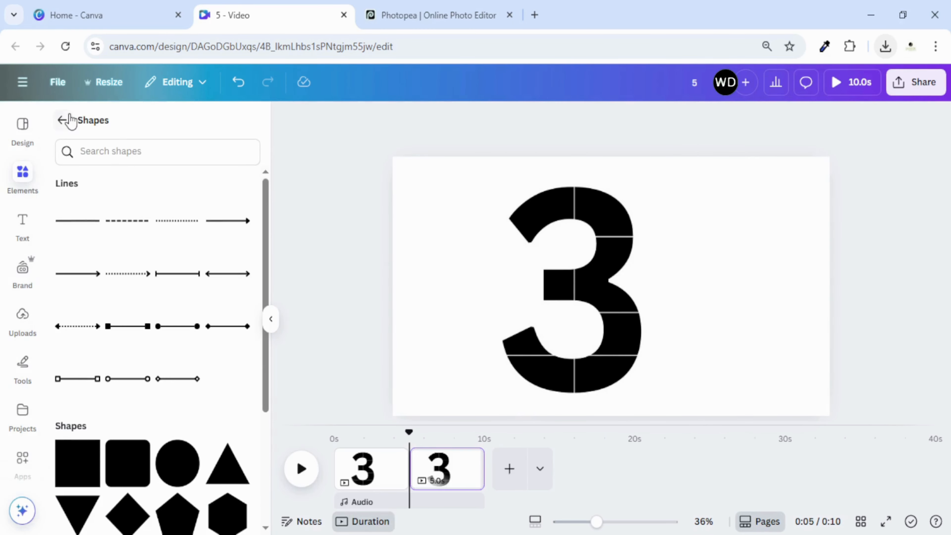
pyautogui.click(62, 120)
pyautogui.click(94, 125)
pyautogui.write('p')
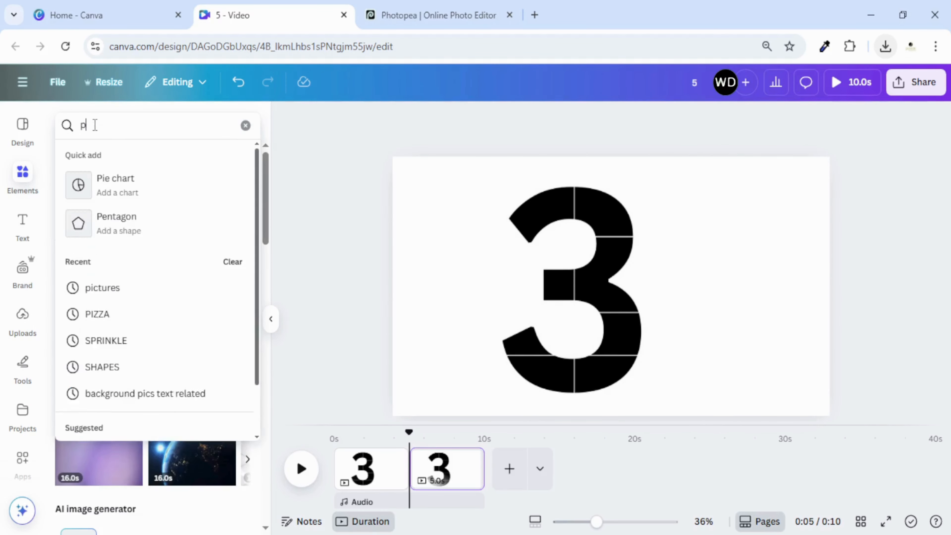
pyautogui.write('i')
pyautogui.click(102, 248)
pyautogui.click(184, 162)
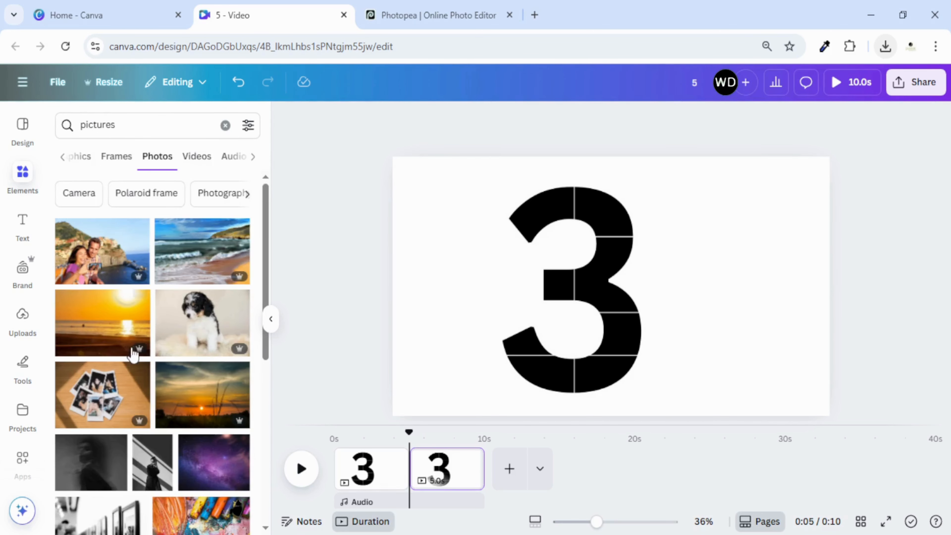
# Fill the 3's lower-left tip with the puppy photo, the upper-left segment with the beach waves, and the upper-right segment with the couple's selfie.
pyautogui.moveTo(204, 320); pyautogui.dragTo(520, 341)
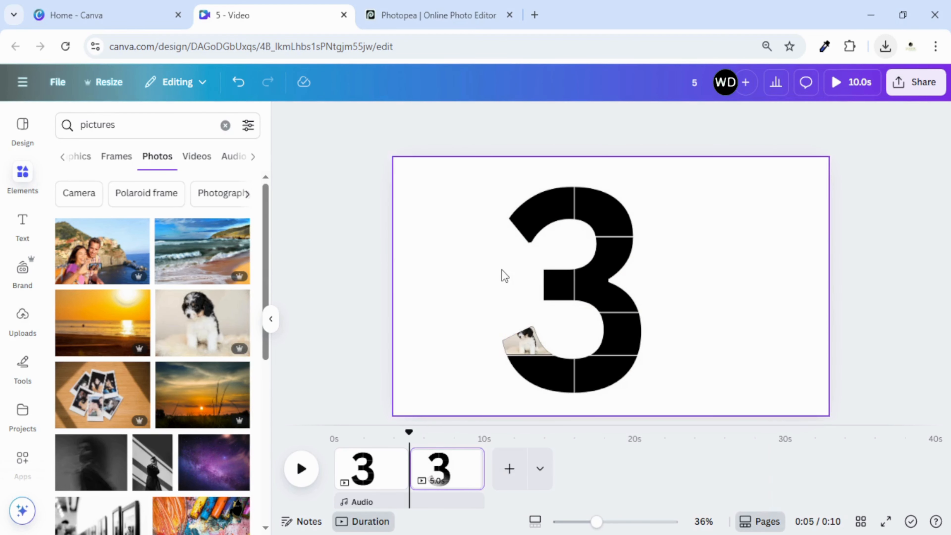
pyautogui.click(541, 235)
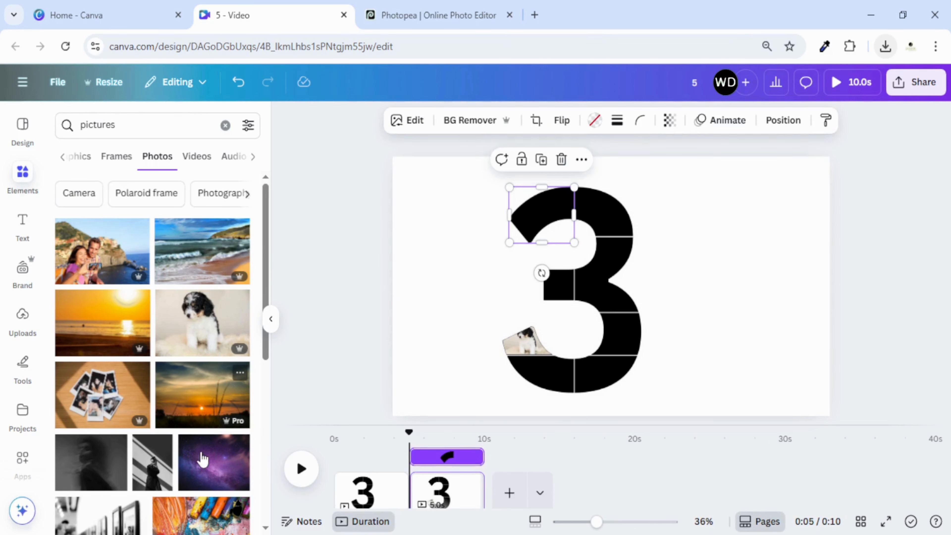
pyautogui.moveTo(192, 279); pyautogui.dragTo(539, 215)
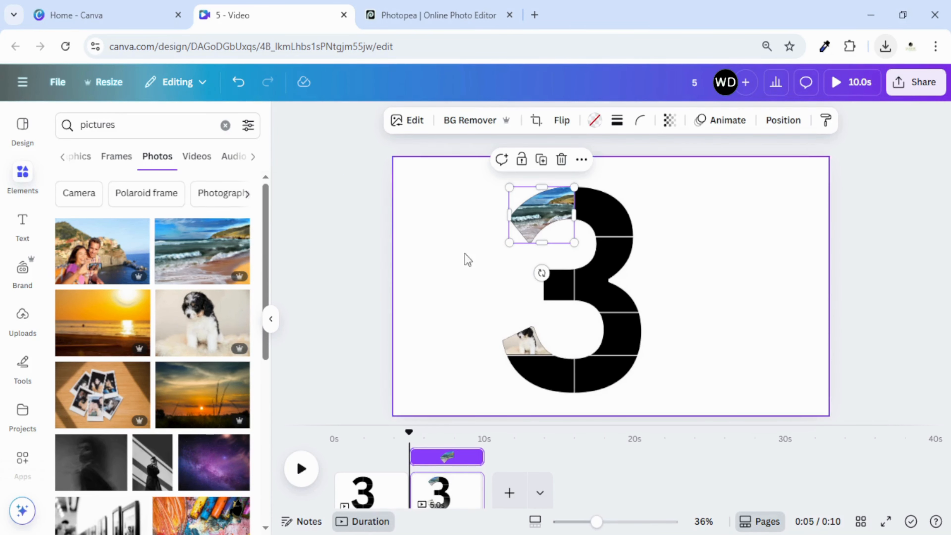
pyautogui.click(617, 224)
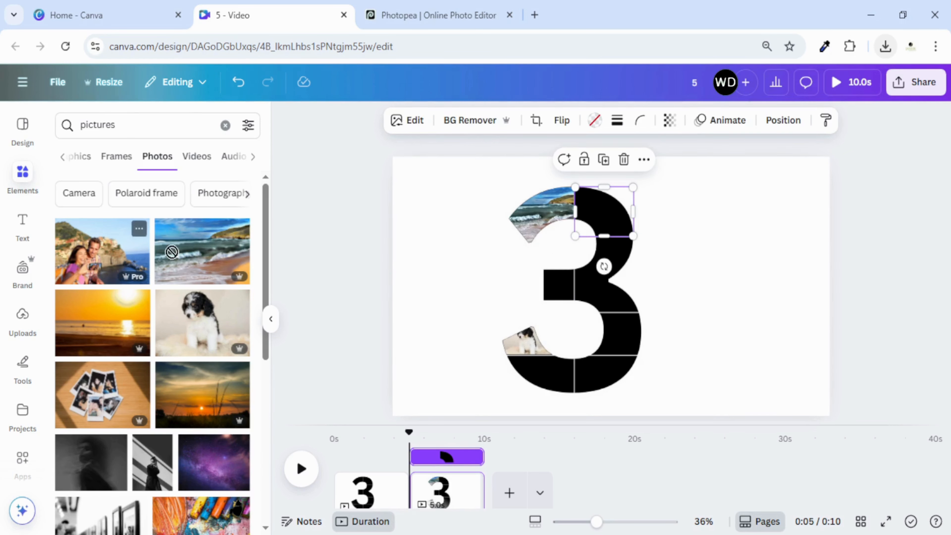
pyautogui.moveTo(172, 252); pyautogui.dragTo(603, 213)
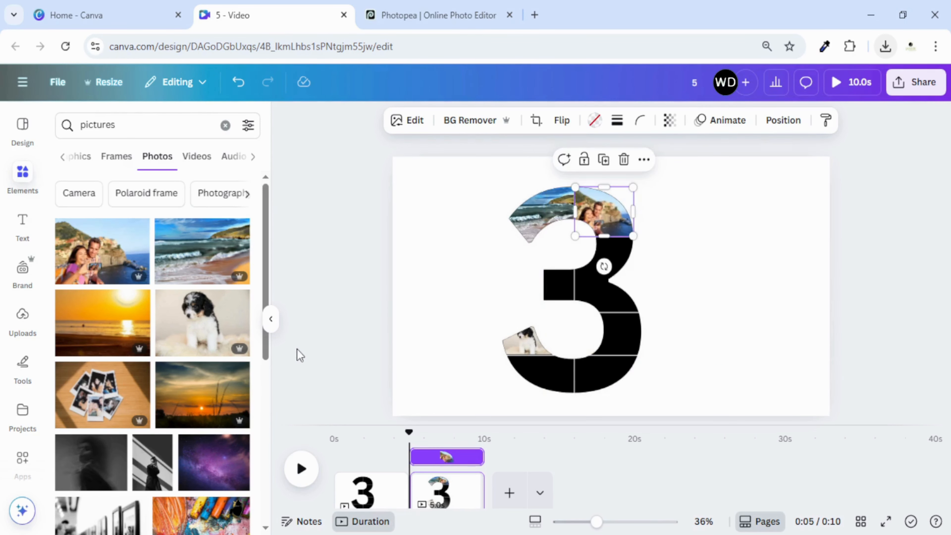
# Fill the 3's middle-right segment with the tulip field photo and the small centre segment with the graduates photo.
pyautogui.scroll(-6, 193, 410)
pyautogui.scroll(-3, 147, 414)
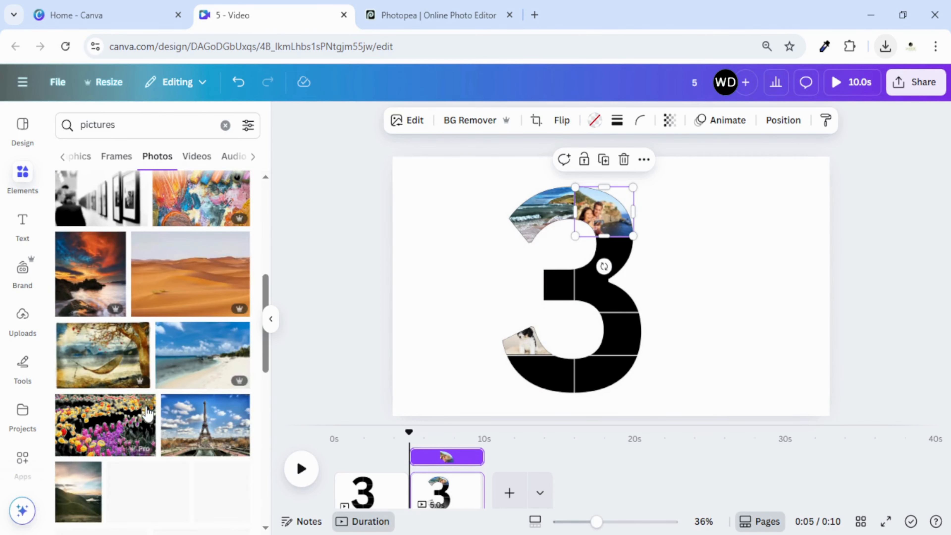
pyautogui.moveTo(113, 429); pyautogui.dragTo(584, 281)
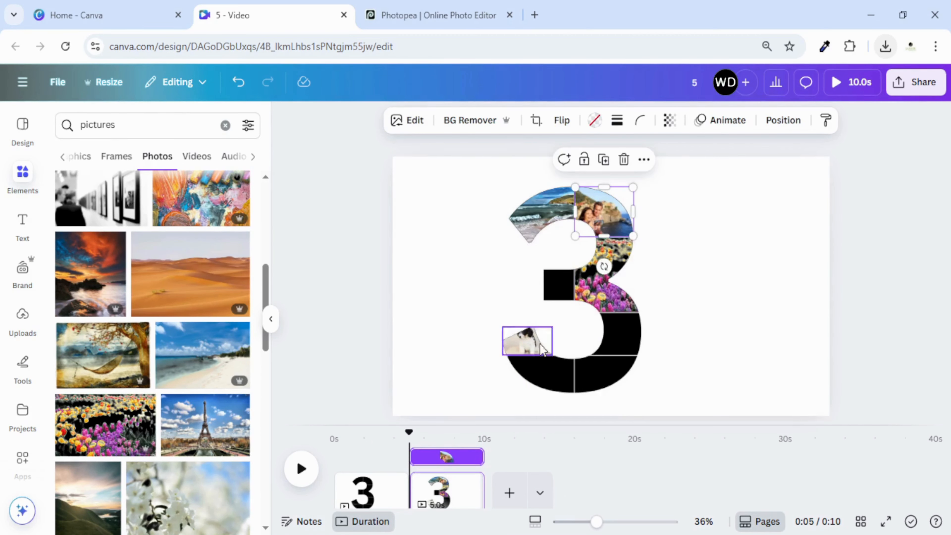
pyautogui.scroll(-6, 139, 391)
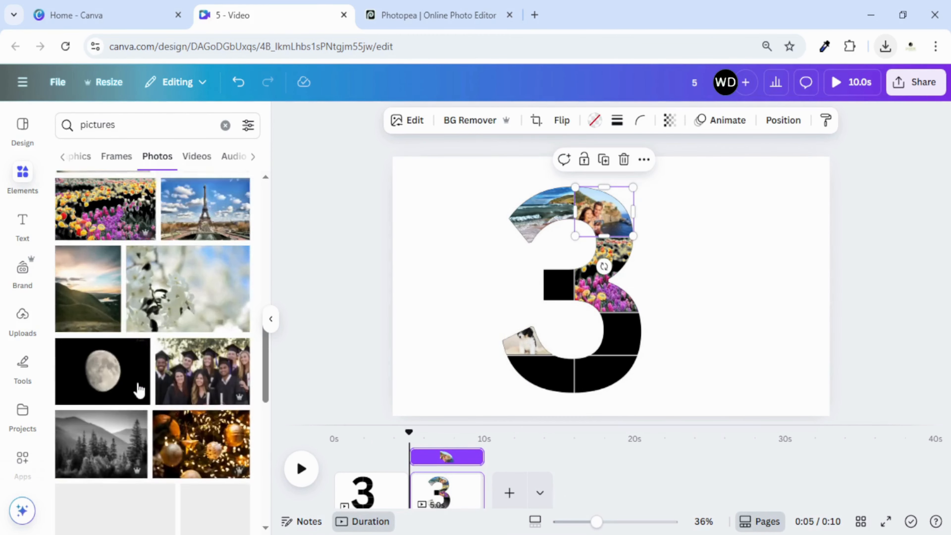
pyautogui.moveTo(202, 313); pyautogui.dragTo(551, 283)
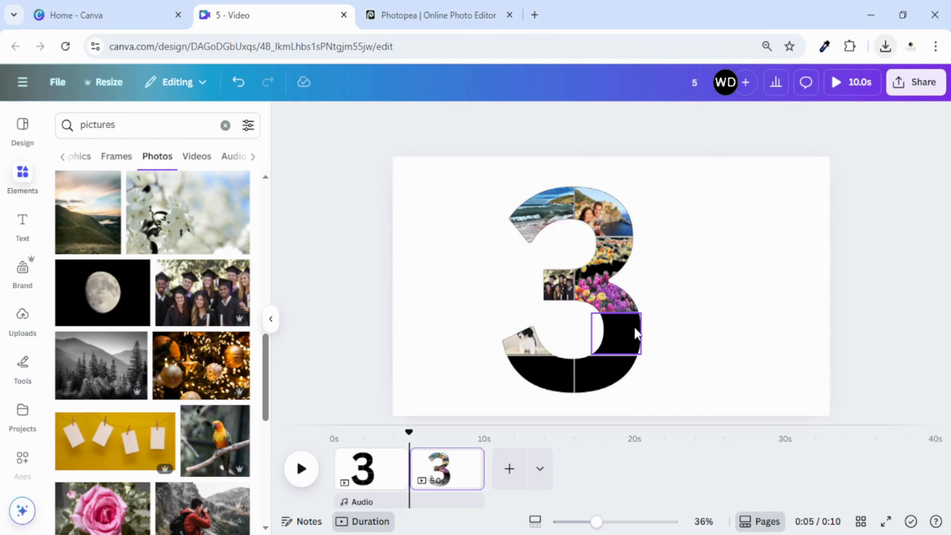
# Fill the 3's remaining segments: pink rose at bottom left, toddler on purple at lower right, person with camera at bottom right.
pyautogui.scroll(-5, 106, 383)
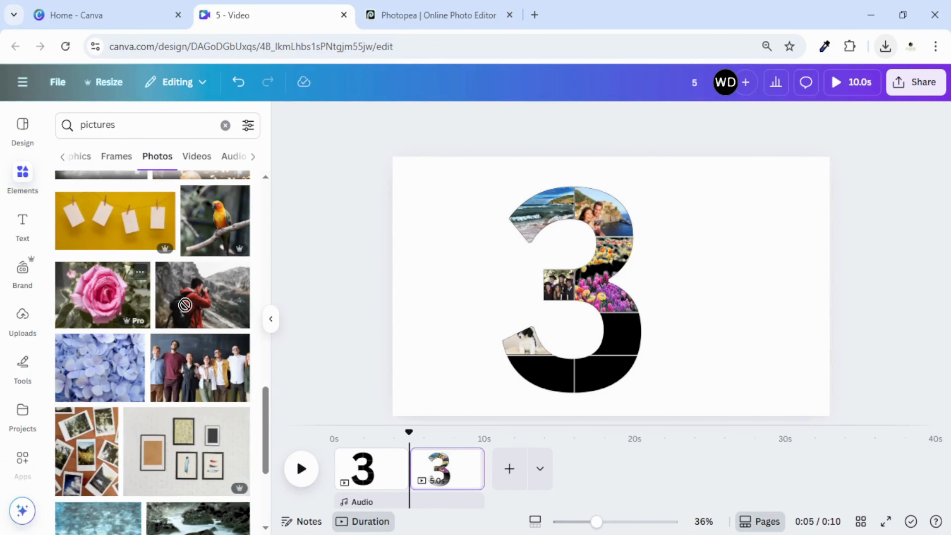
pyautogui.moveTo(184, 305); pyautogui.dragTo(538, 369)
pyautogui.click(813, 296)
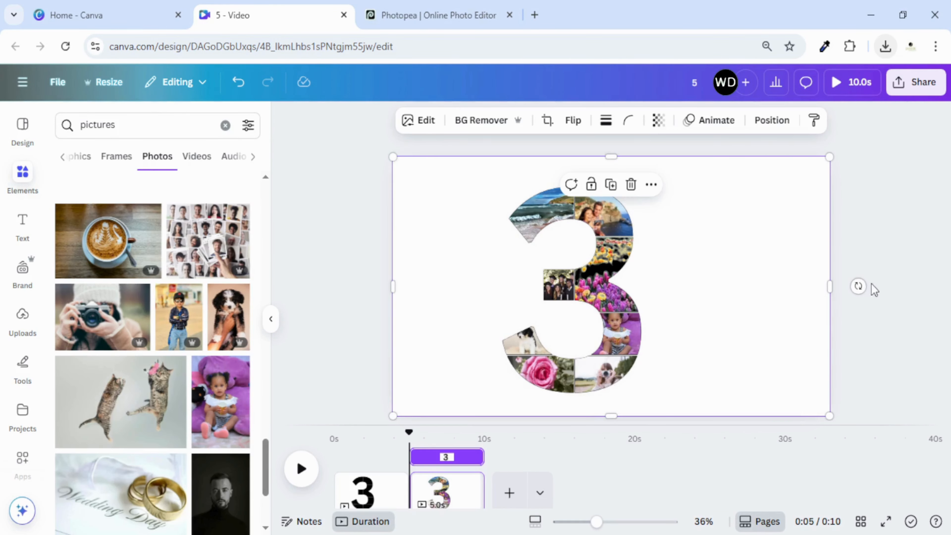
pyautogui.click(889, 296)
pyautogui.click(275, 318)
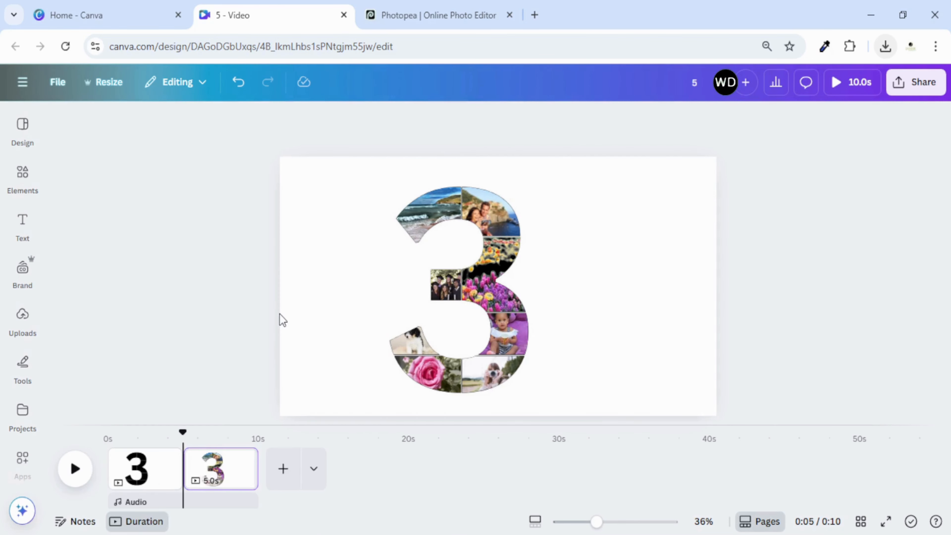